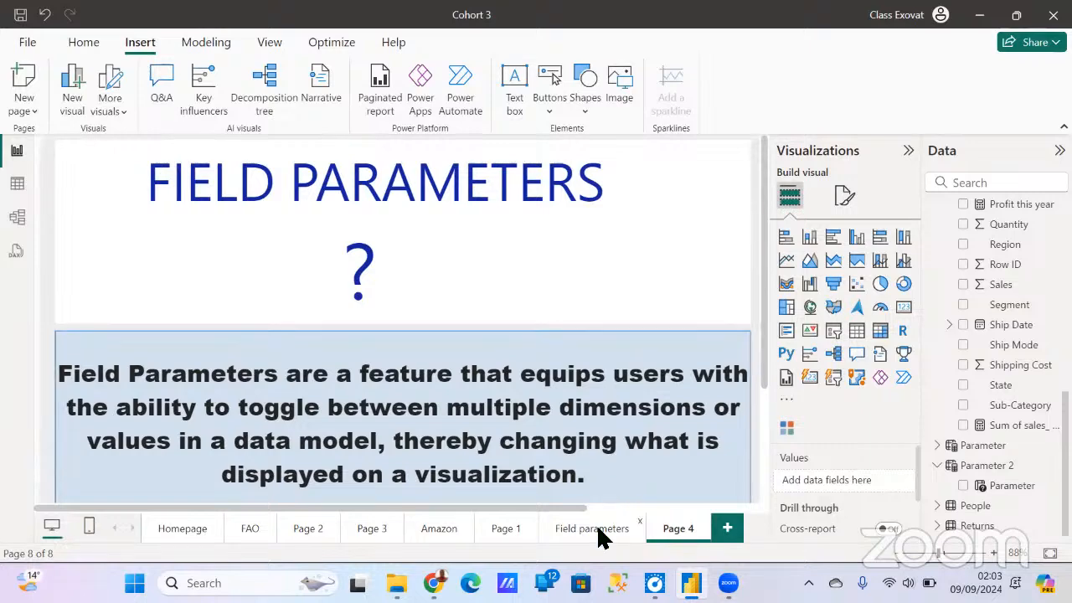
- Open the Field parameters page and switch the matrix between Business segments, Location and Product categories
left_click(596, 528)
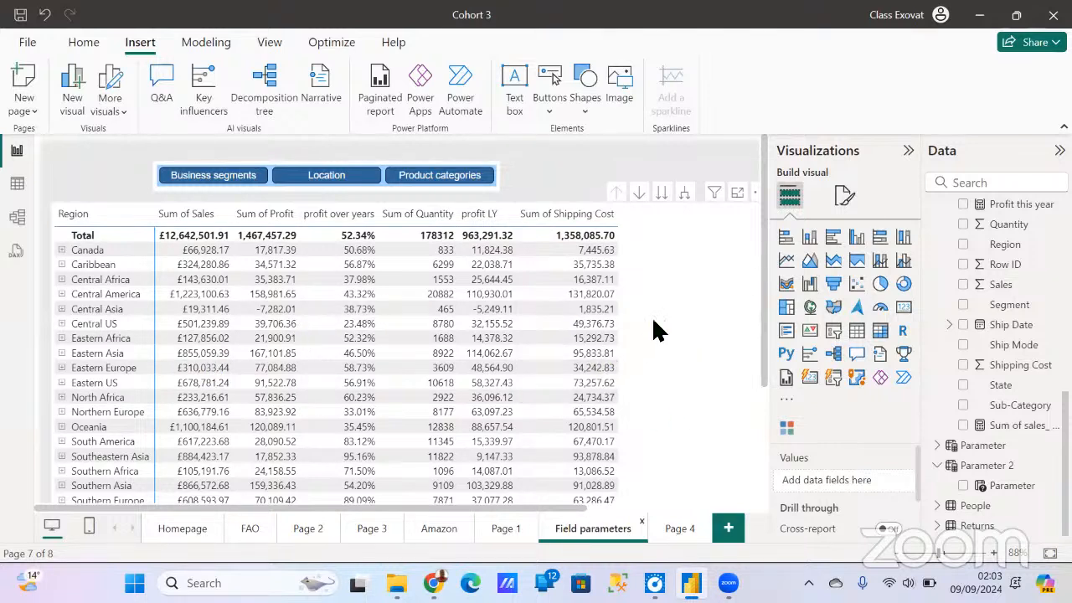
left_click(216, 179)
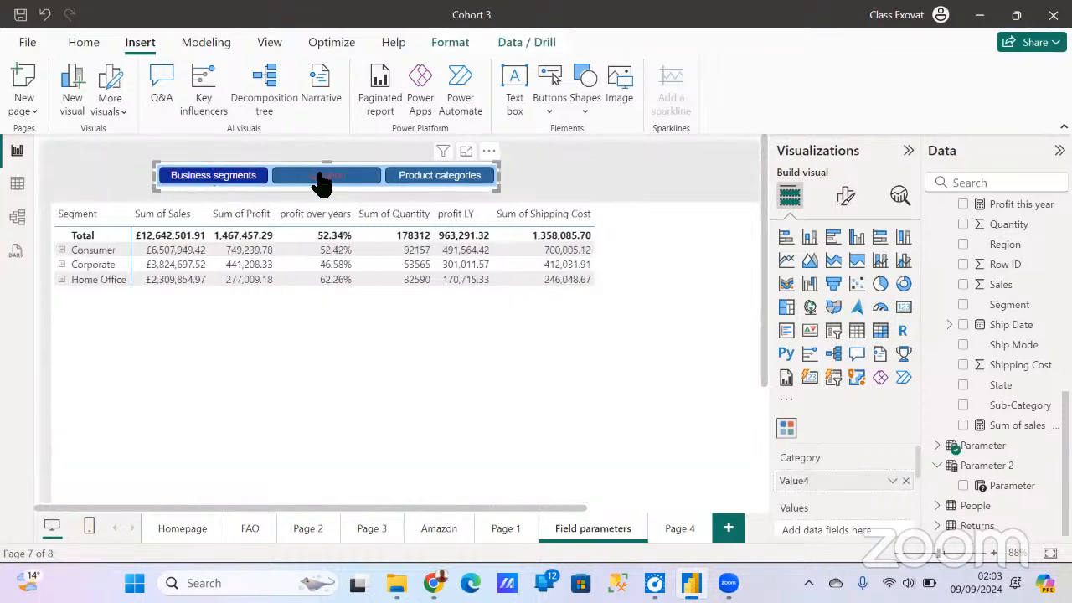
left_click(323, 180)
left_click(450, 178)
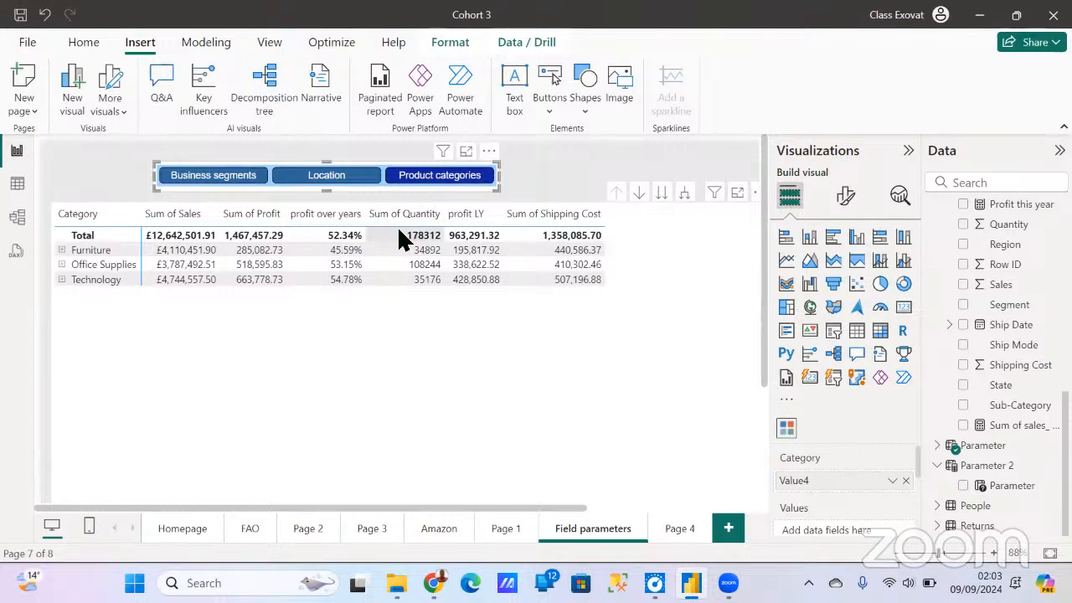
- Expand the Product categories matrix one level to Sub-Category and review its rows
left_click(536, 180)
left_click(628, 307)
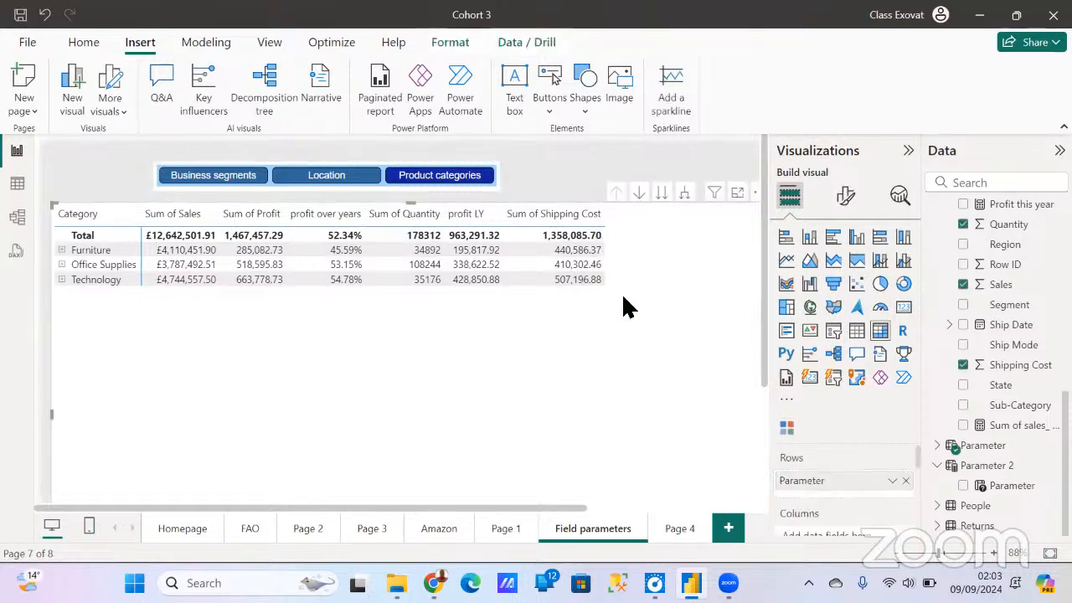
left_click(685, 193)
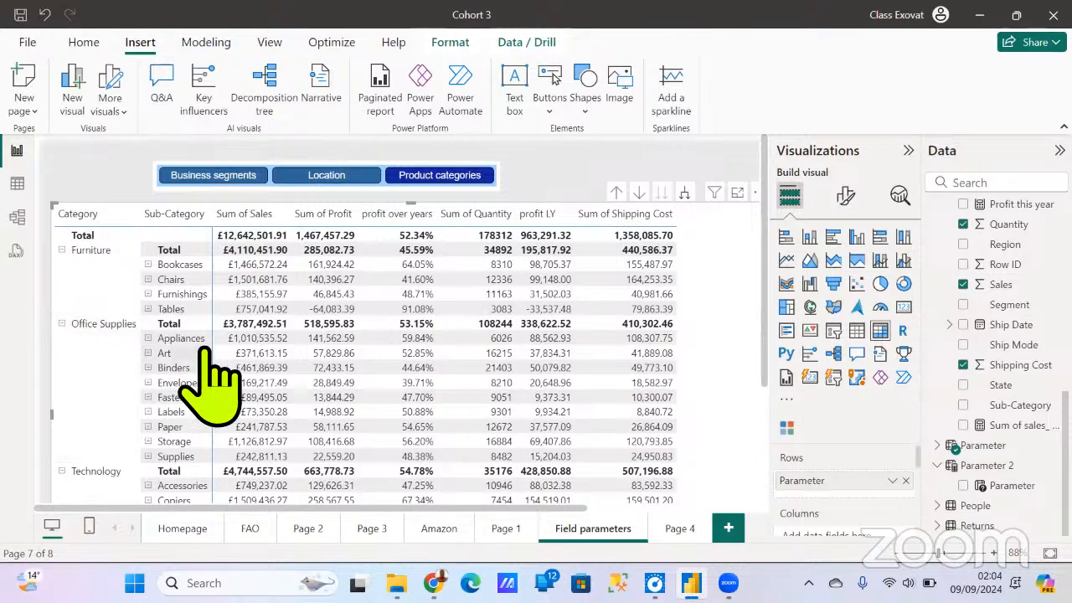
scroll(239, 443, "down", 4)
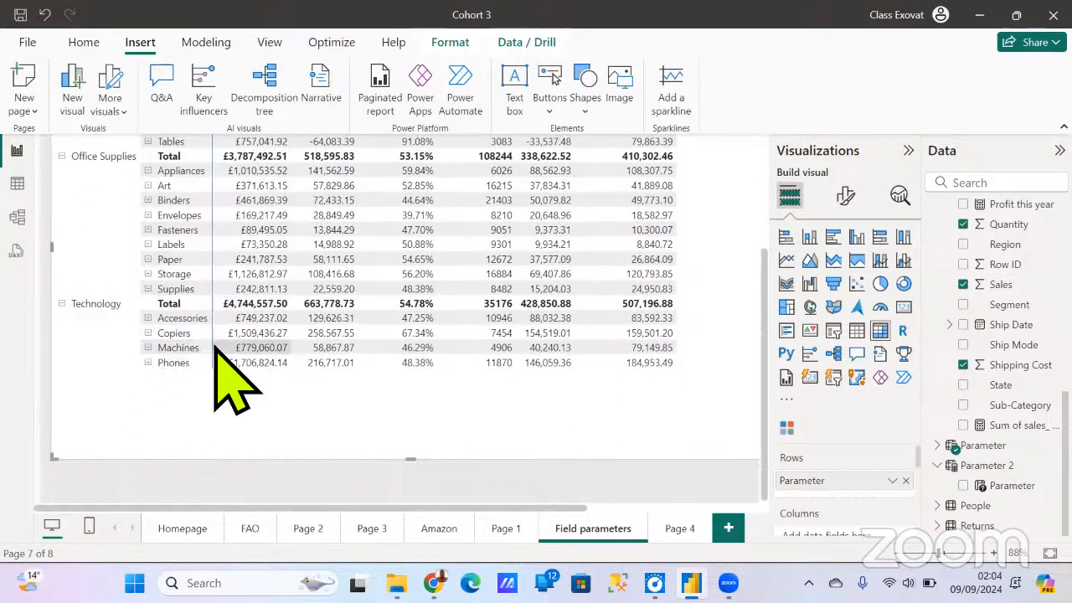
scroll(234, 386, "up", 4)
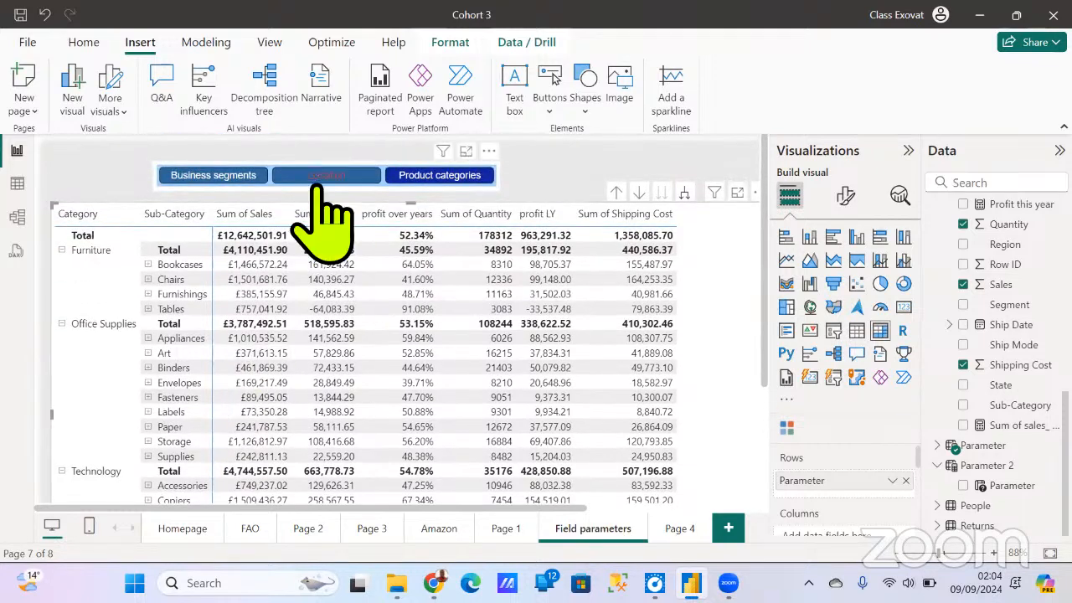
- Switch the matrix to Location and expand its hierarchy through Country down to City
left_click(319, 181)
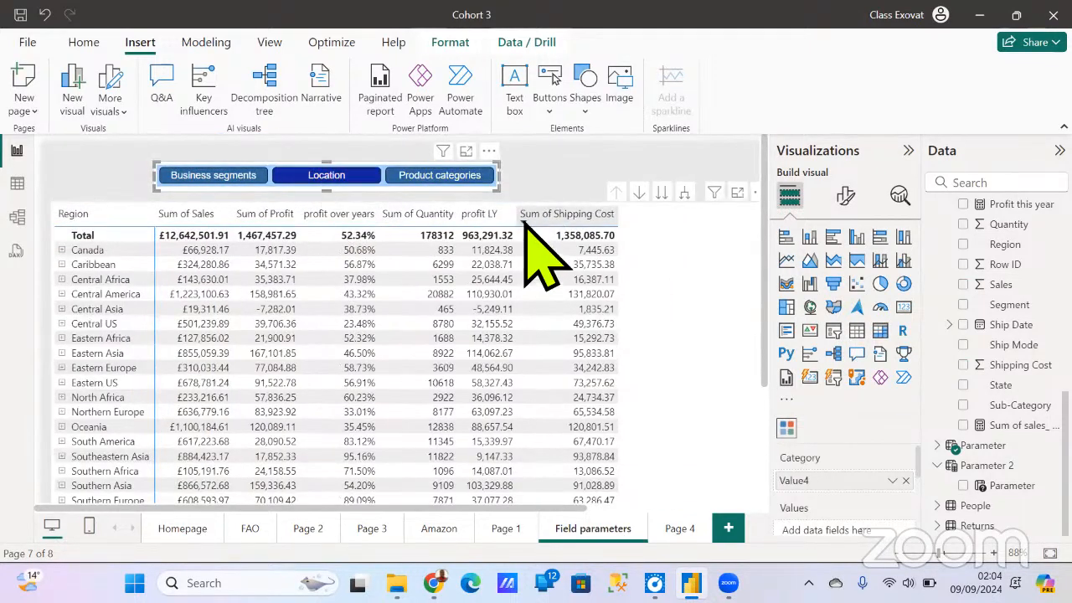
left_click(687, 196)
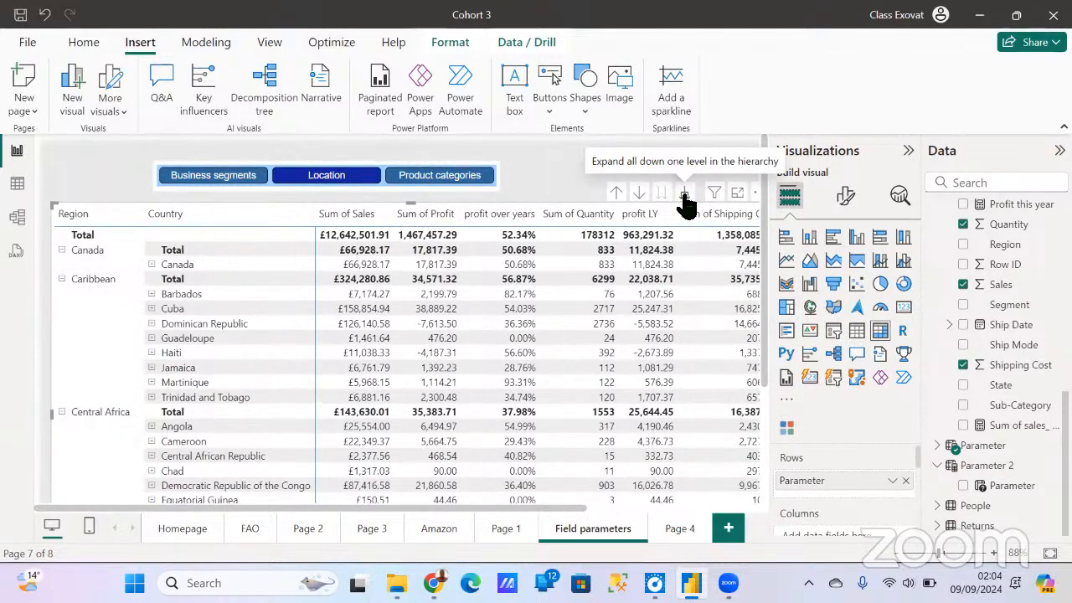
left_click(685, 201)
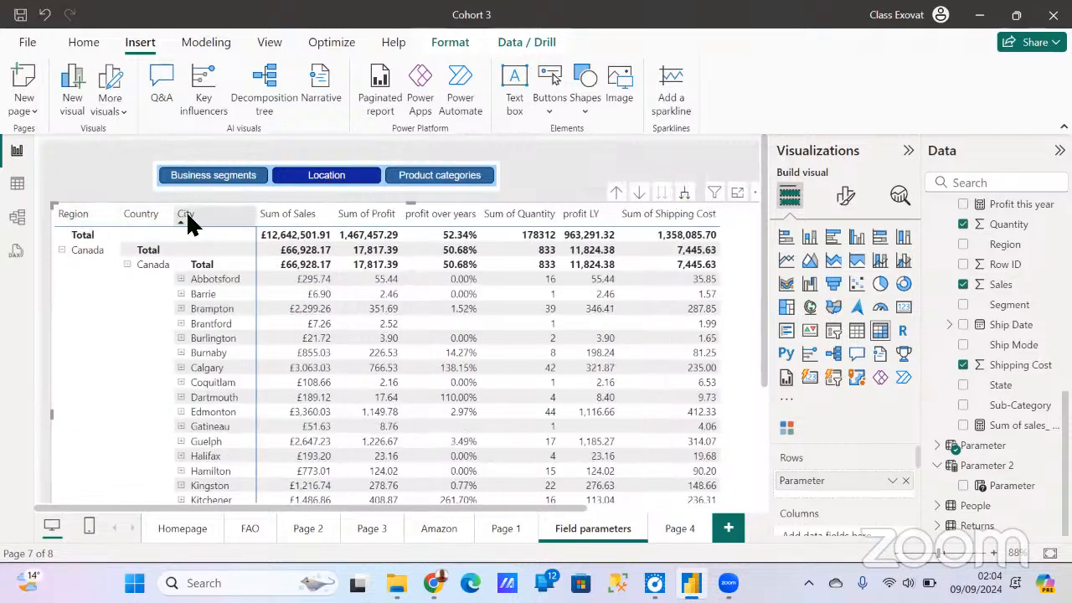
- Add a new report page and place a widened matrix visual near the middle of its upper area
key("ctrl+m")
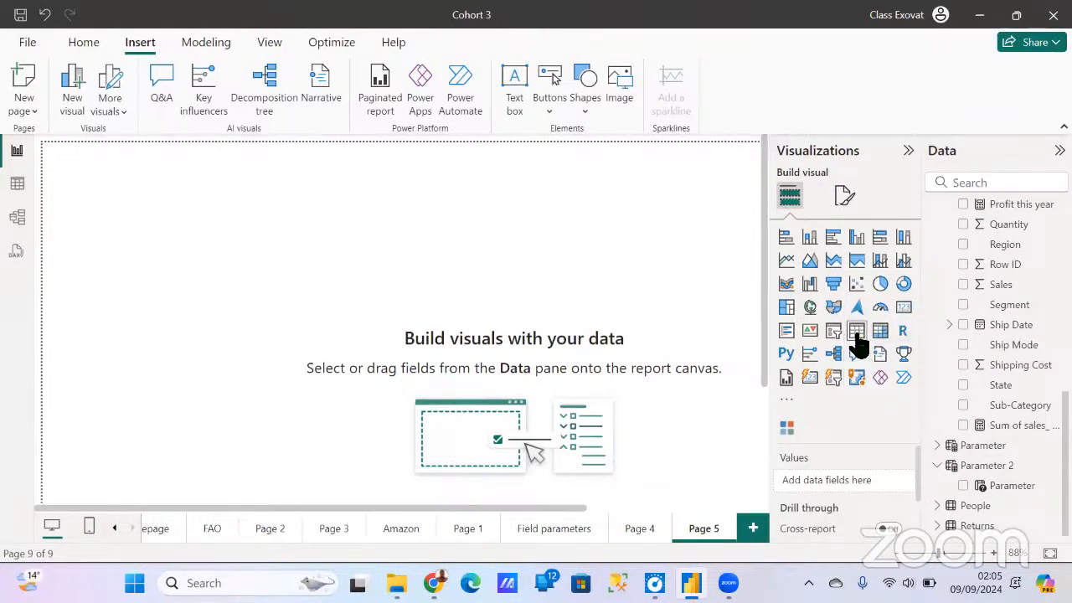
left_click(884, 339)
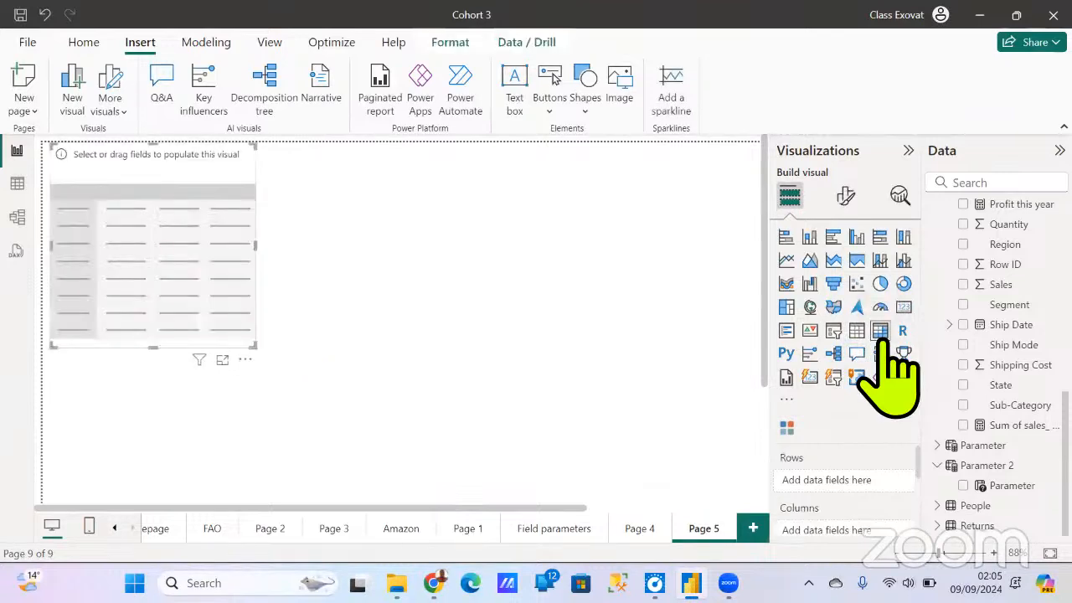
left_click_drag(175, 282, 659, 282)
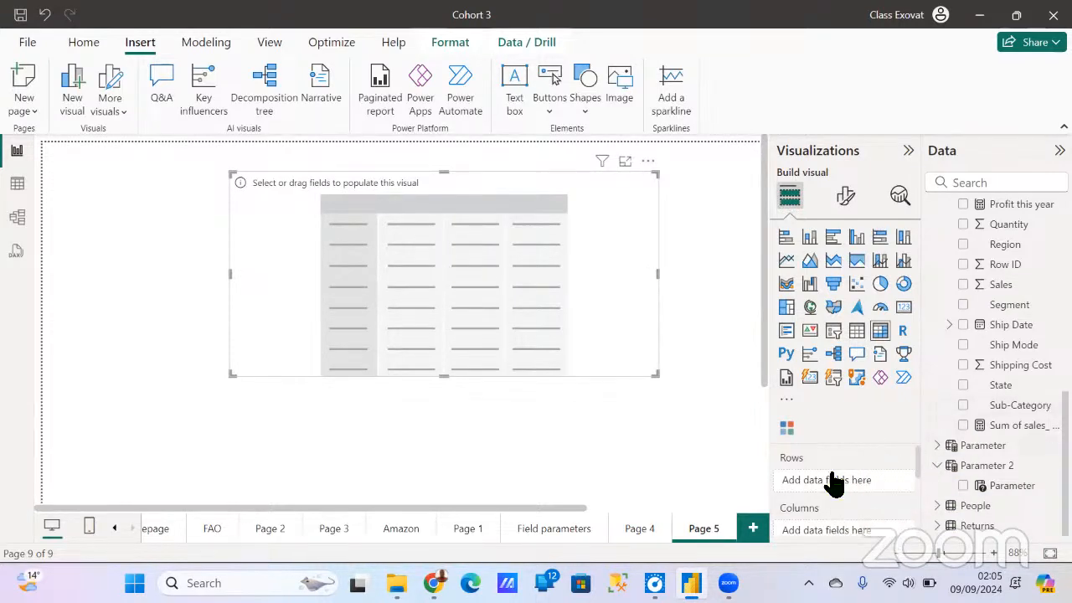
- Add the Orders table's Region field to the matrix rows and Sales to its values
scroll(1015, 394, "up", 2)
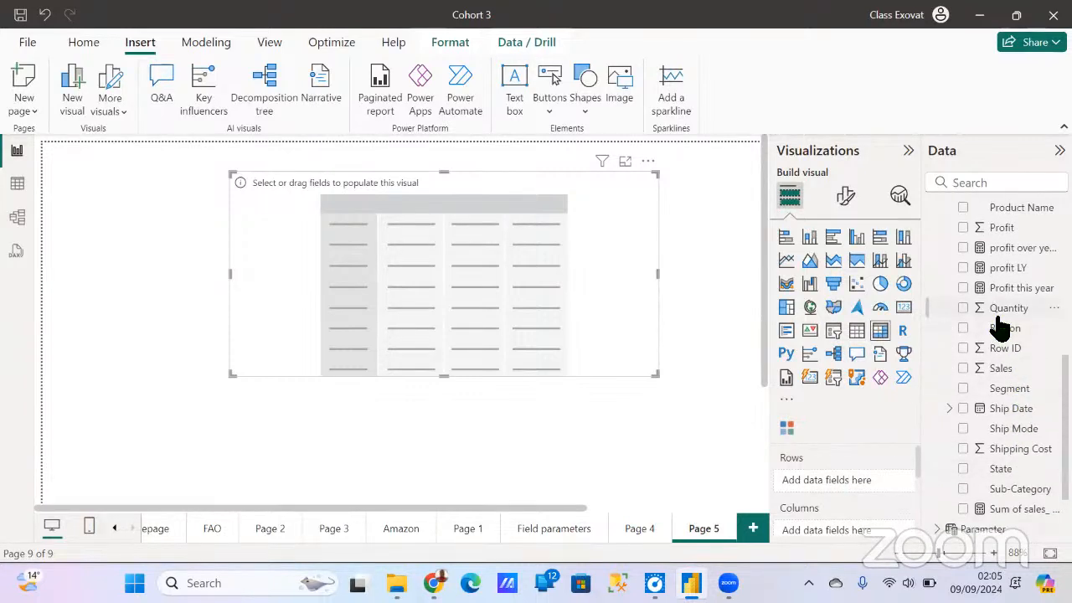
scroll(1002, 325, "up", 6)
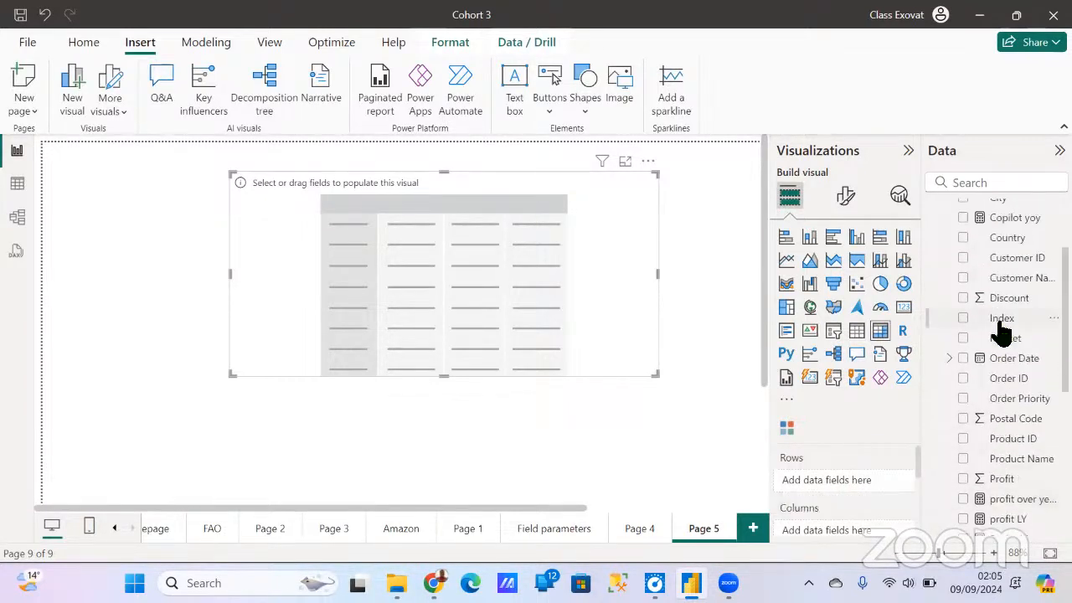
scroll(1001, 323, "down", 4)
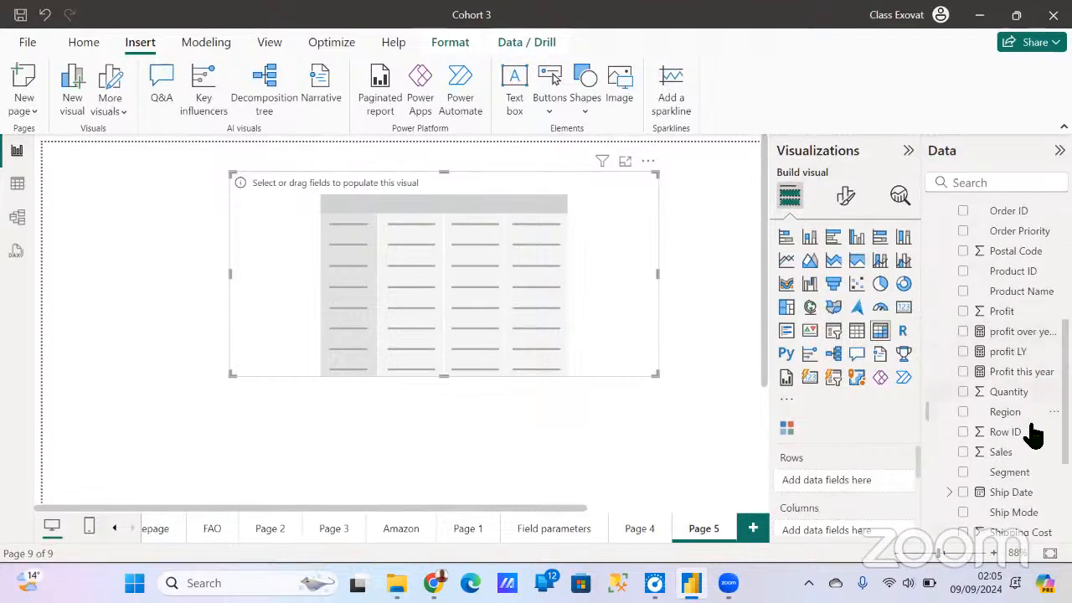
left_click_drag(1004, 412, 880, 479)
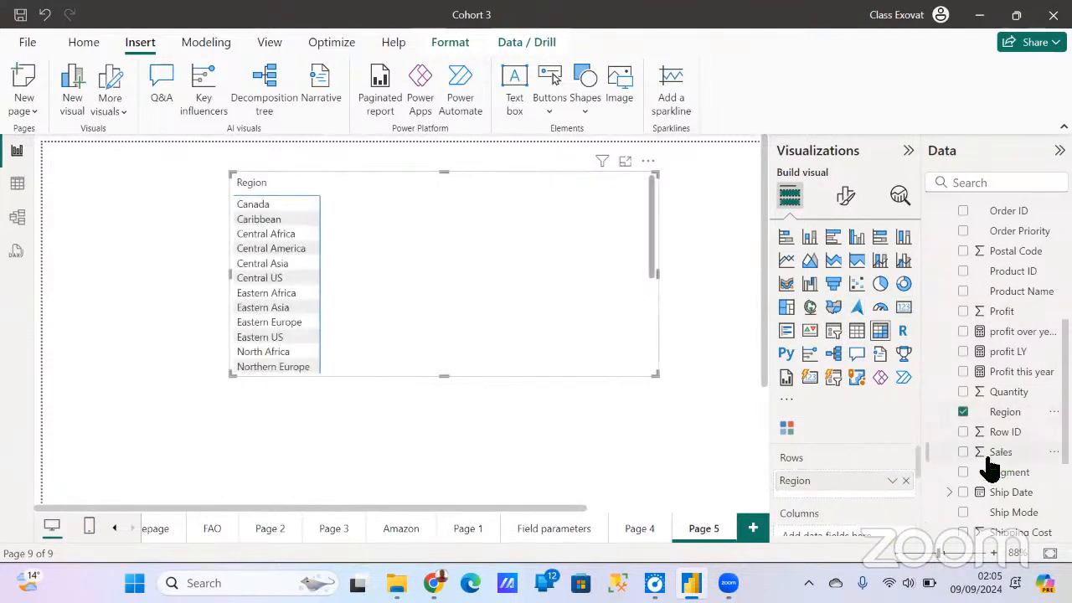
left_click(963, 453)
- Add Profit and profit over years to the matrix values and shift the matrix left and slightly down on the page
scroll(1031, 460, "down", 2)
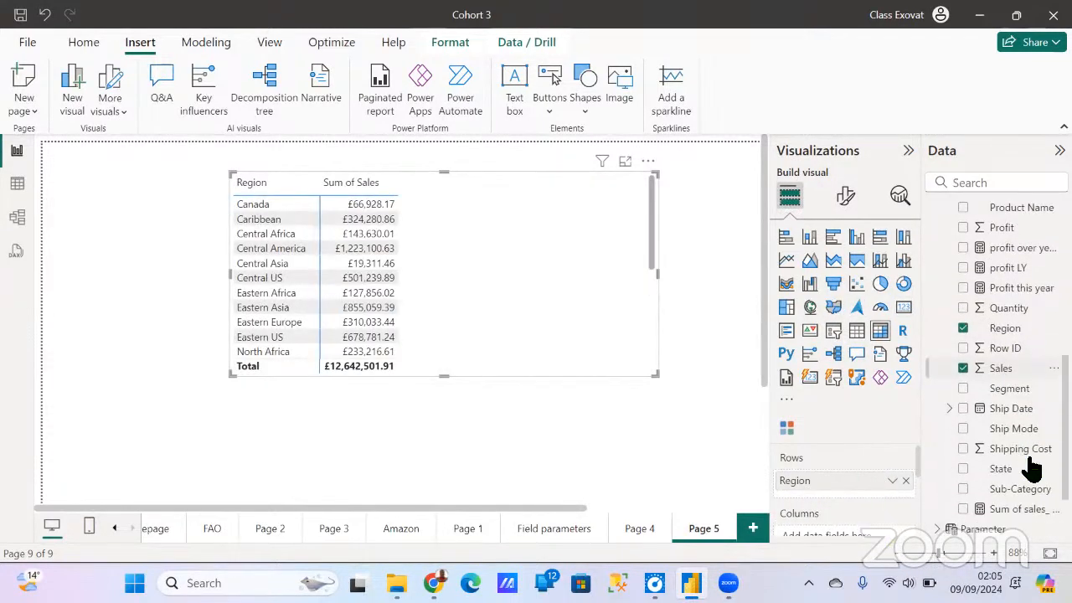
scroll(1012, 471, "up", 6)
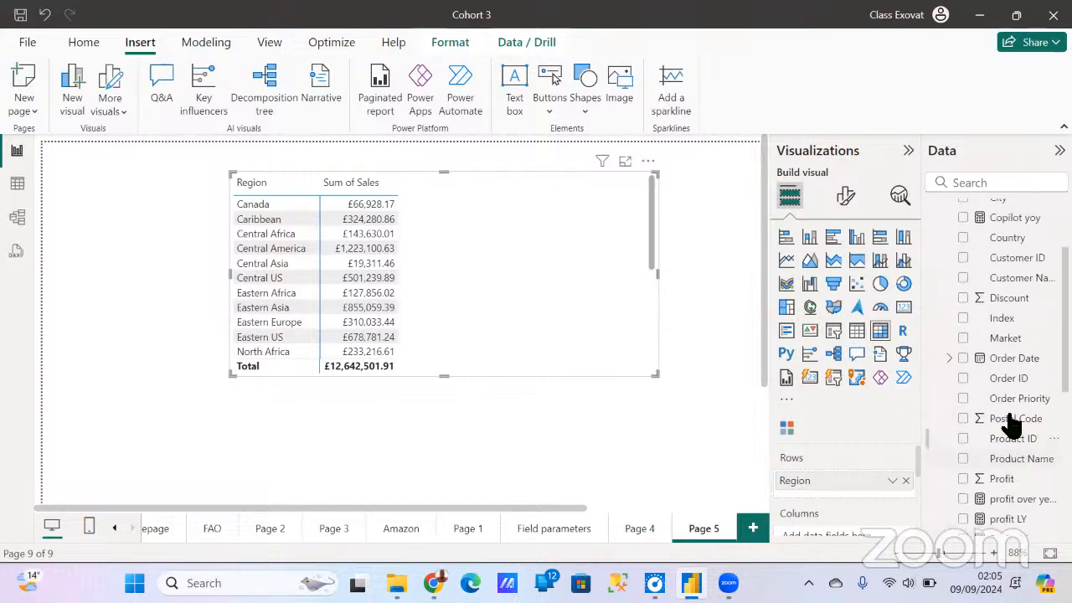
scroll(982, 354, "up", 2)
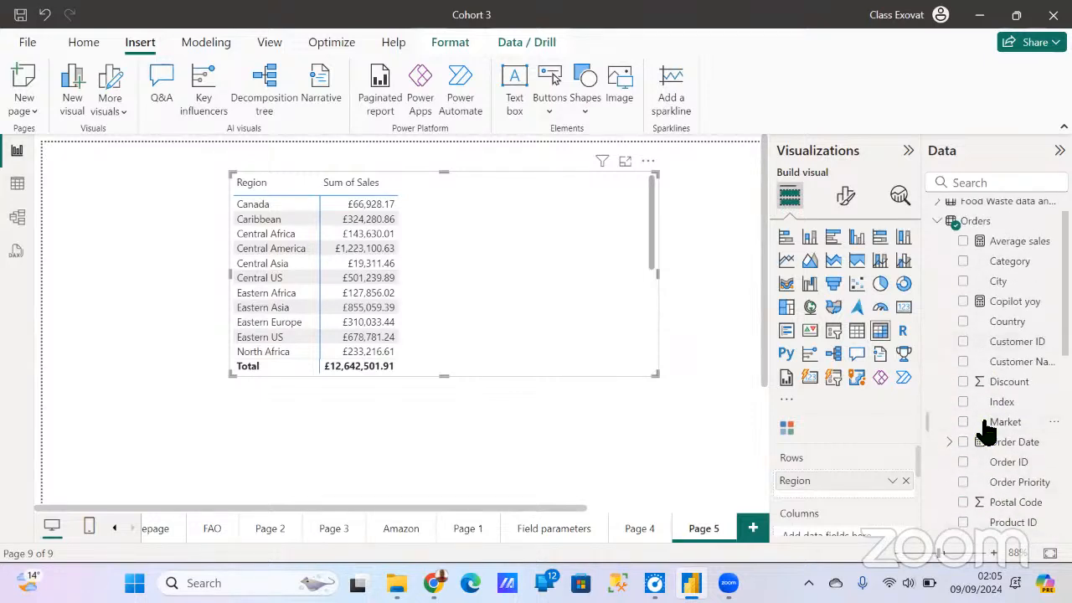
scroll(984, 423, "down", 6)
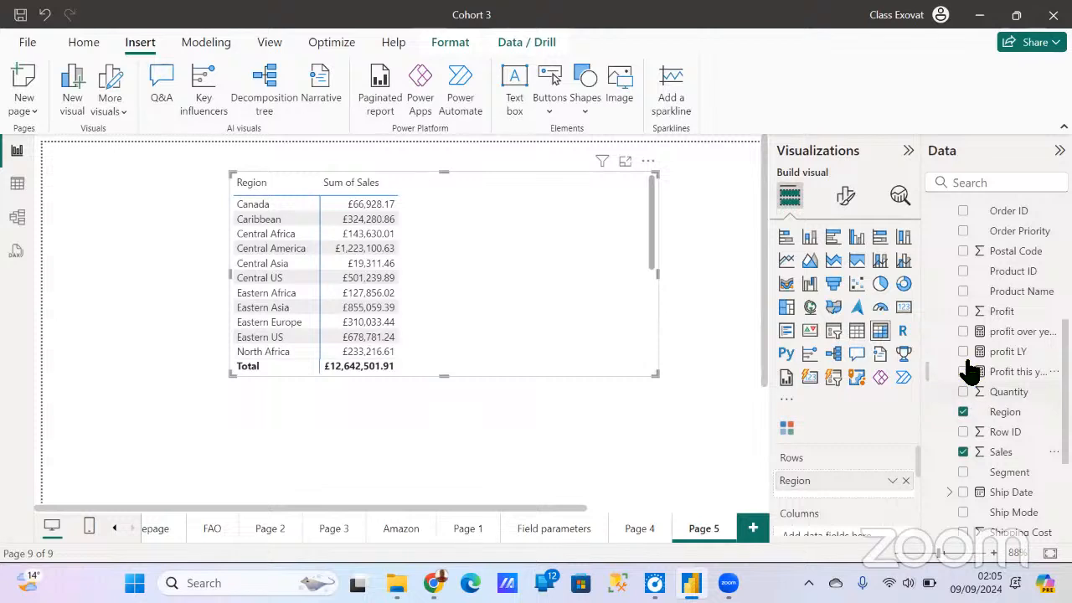
left_click(963, 312)
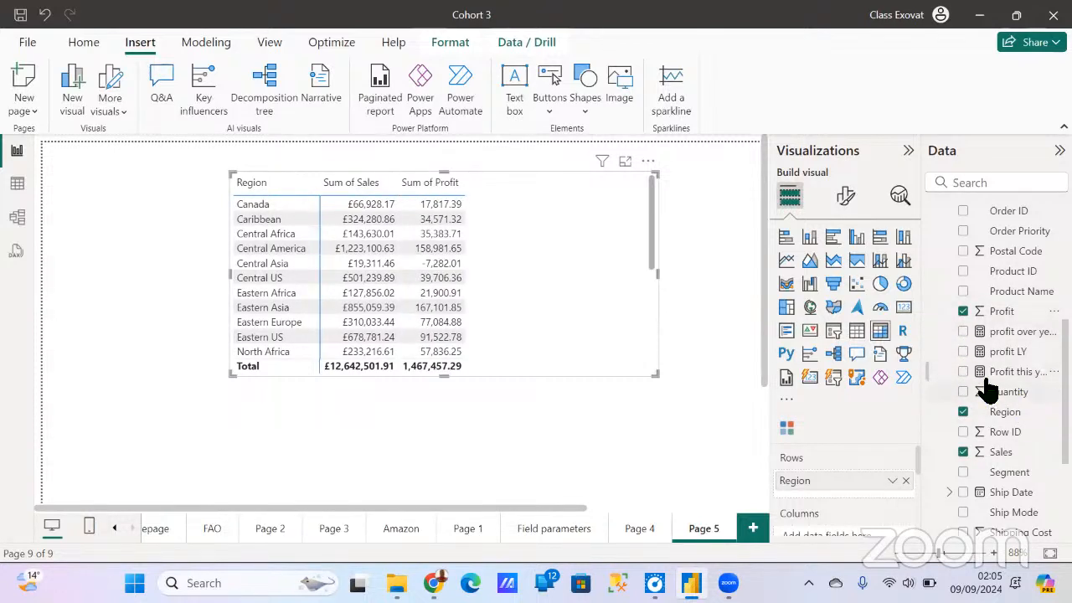
left_click(964, 332)
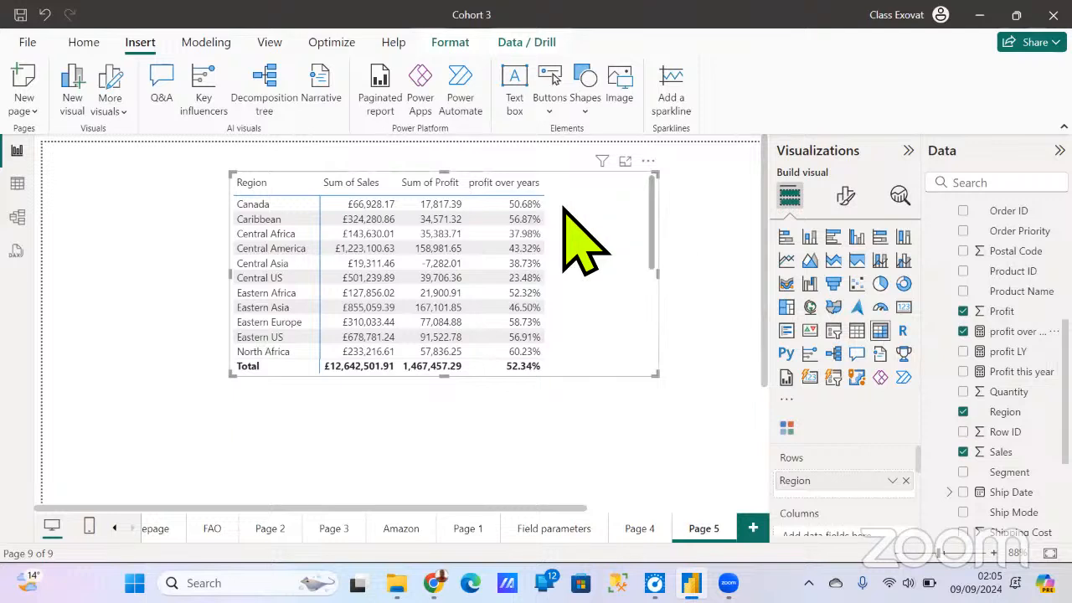
left_click_drag(586, 240, 473, 254)
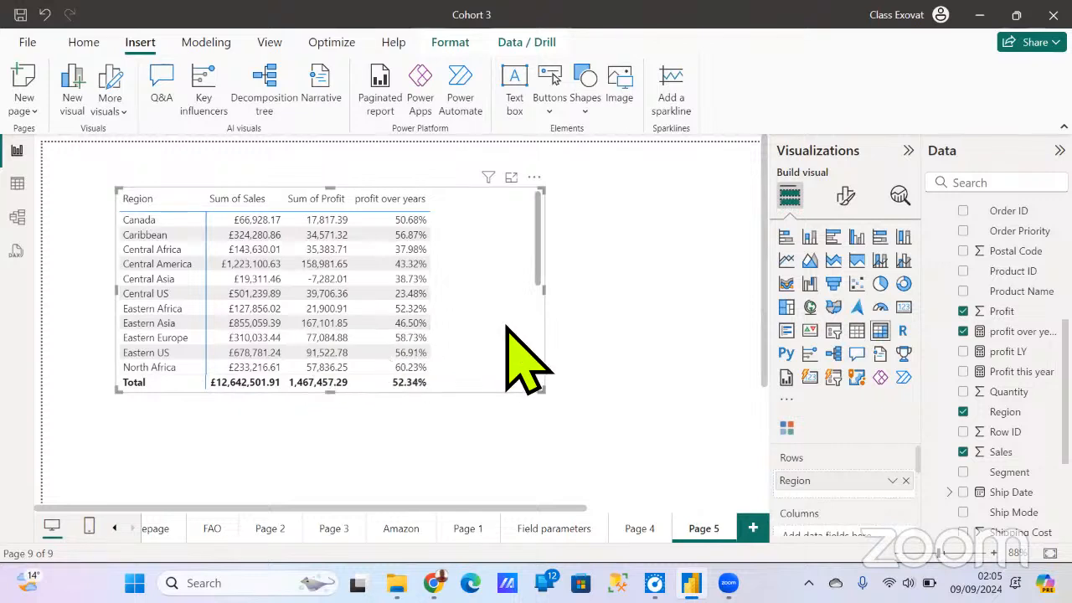
- Review the matrix's region rows down to the end of the list
left_click(845, 196)
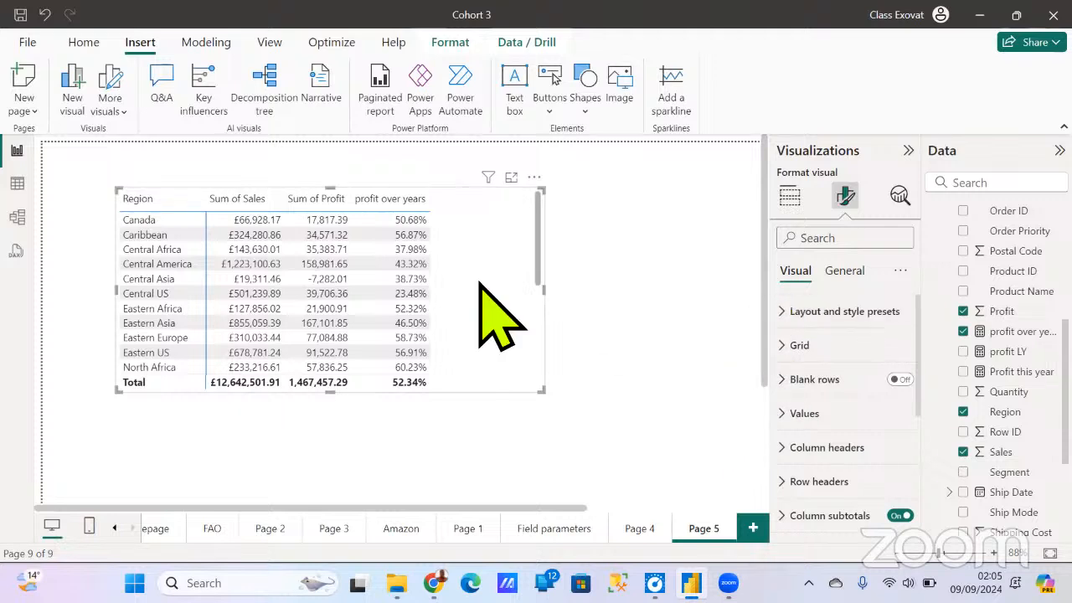
left_click(788, 198)
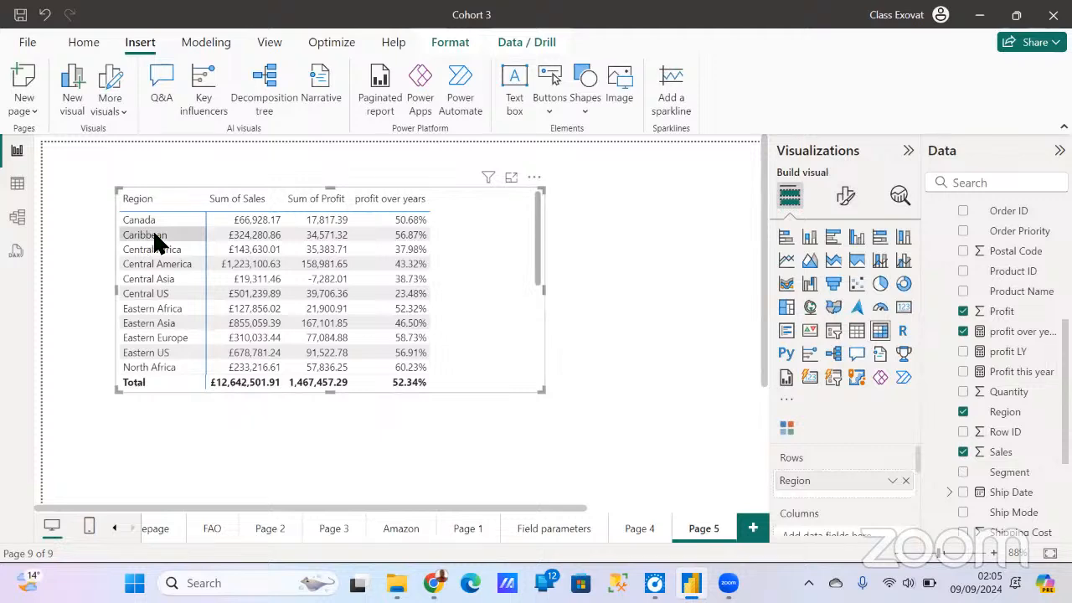
scroll(156, 270, "down", 4)
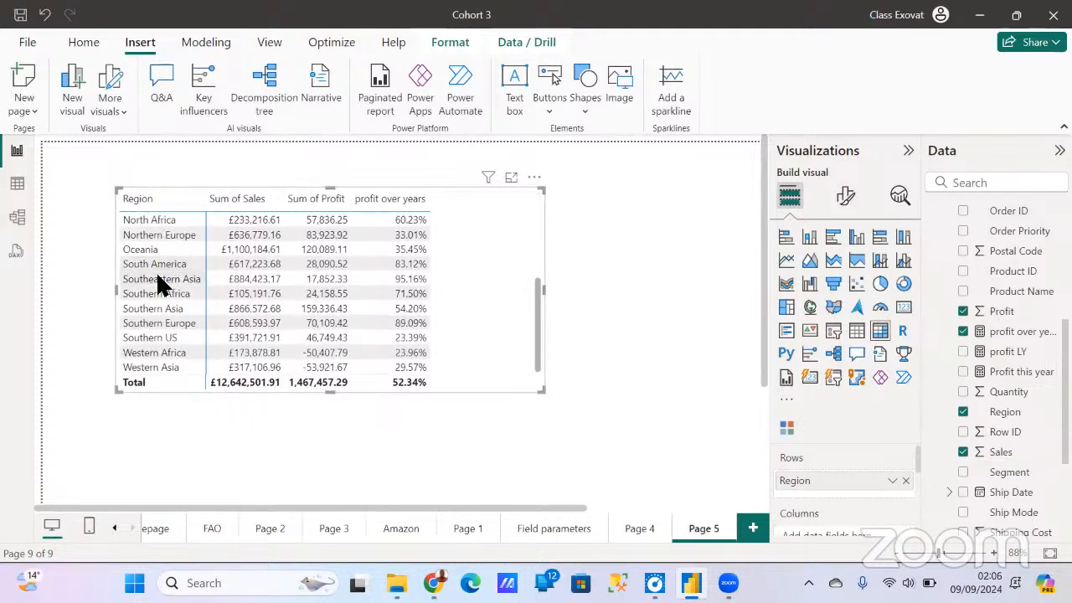
scroll(168, 280, "down", 1)
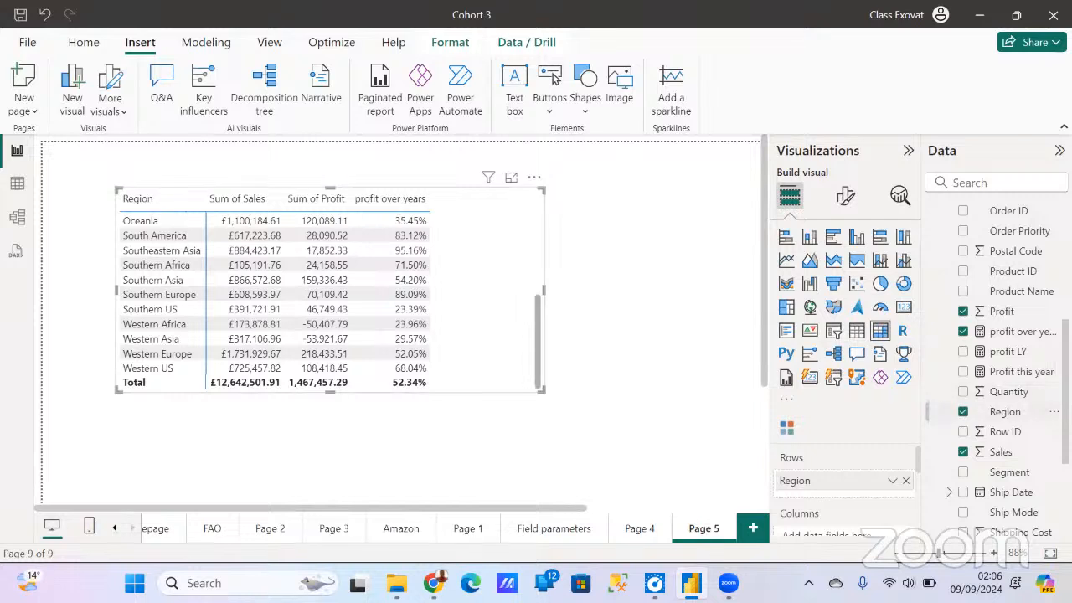
- Add Country below Region in the matrix rows and expand Oceania to its countries
scroll(1005, 486, "up", 2)
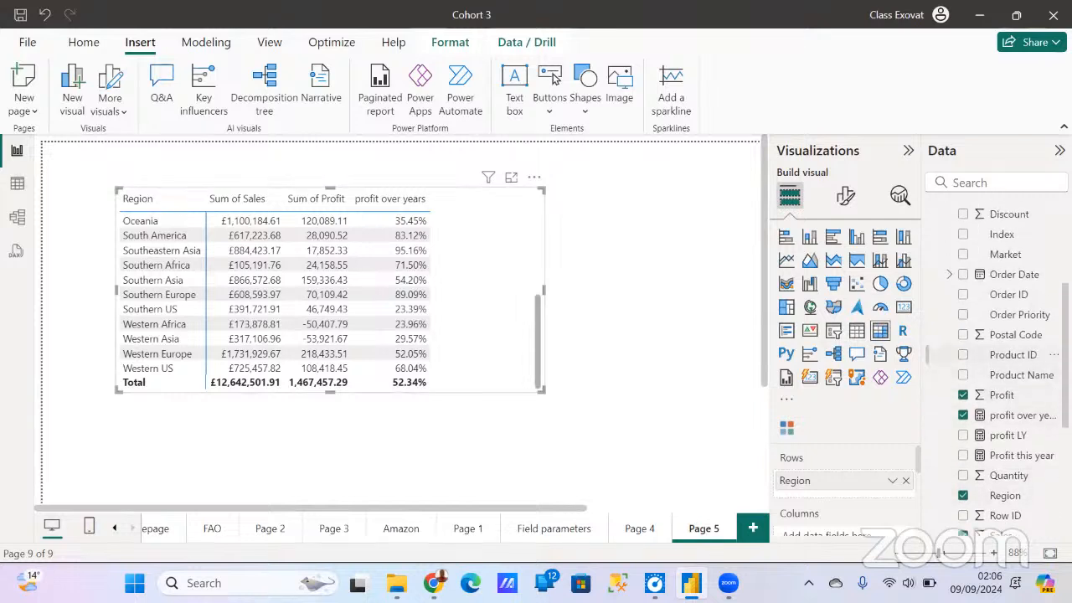
scroll(997, 368, "up", 5)
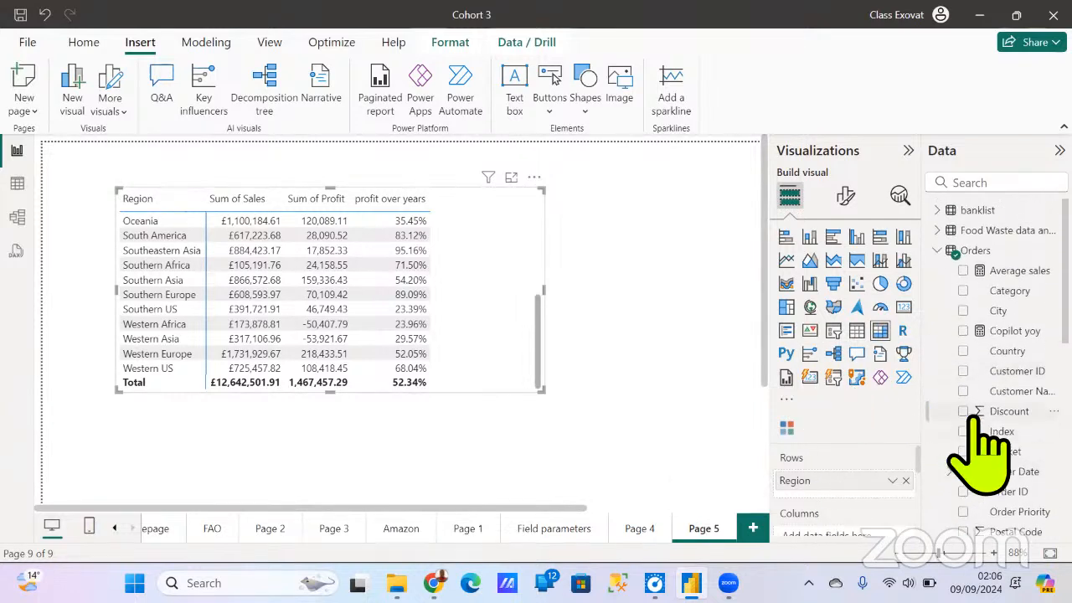
left_click_drag(1007, 351, 894, 489)
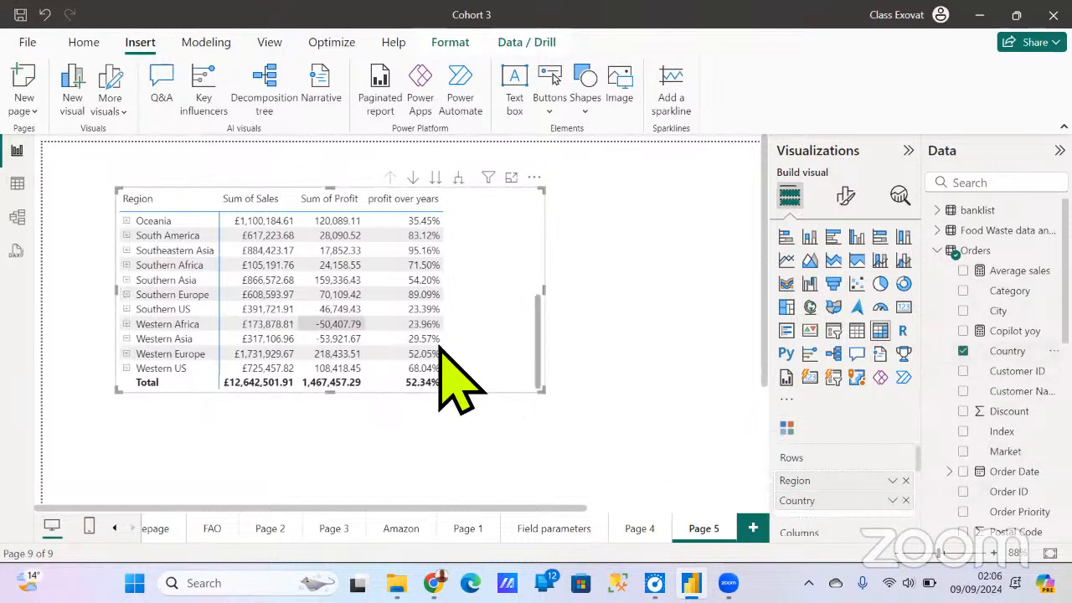
left_click(127, 221)
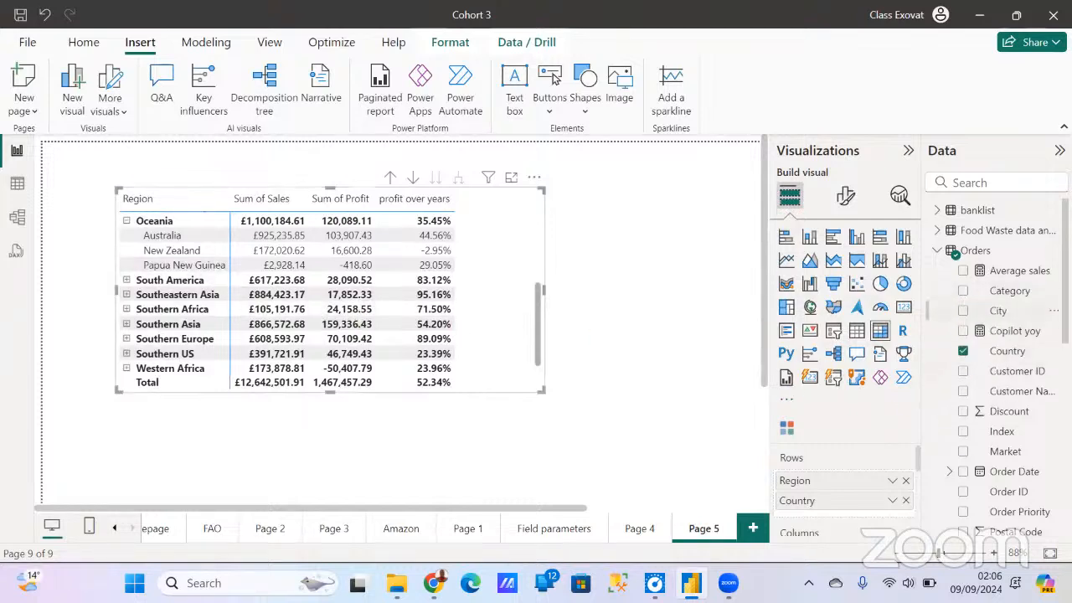
- Add City below Country in the matrix rows and expand Australia to review its cities
left_click_drag(998, 311, 840, 515)
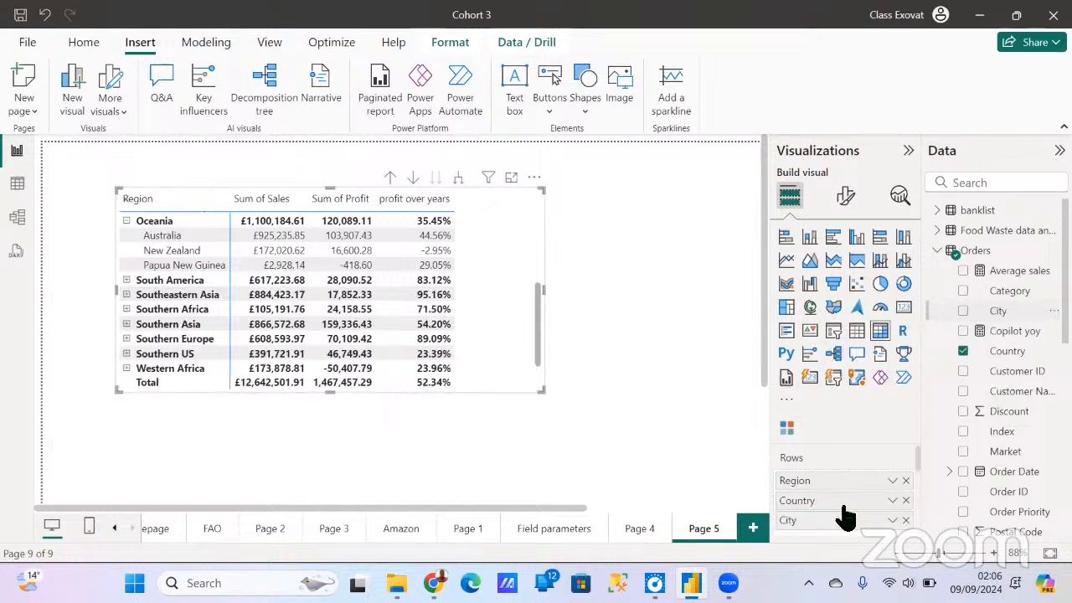
left_click(134, 236)
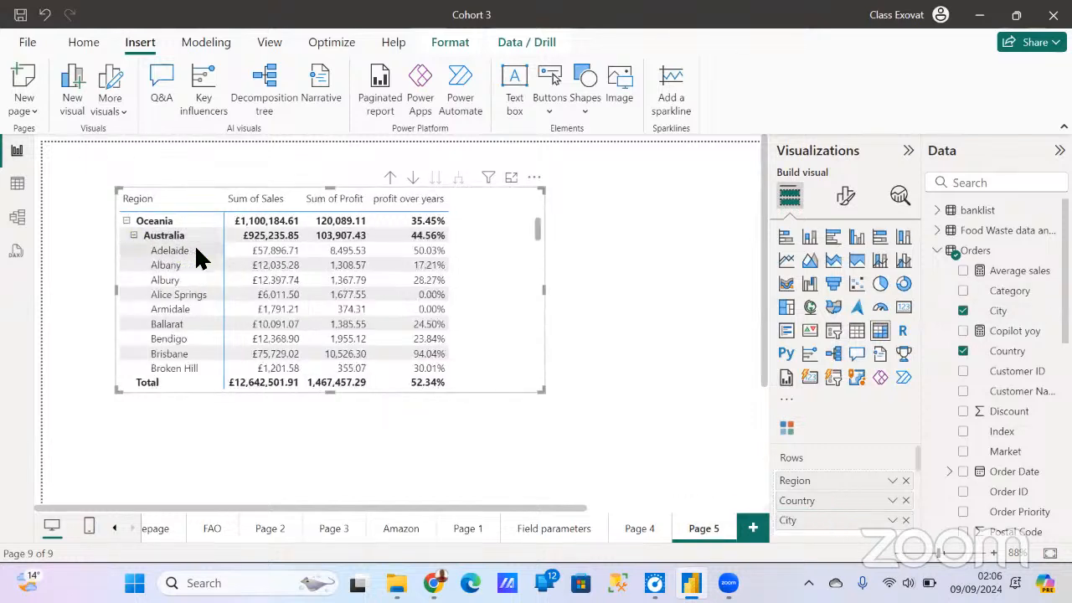
scroll(180, 280, "down", 5)
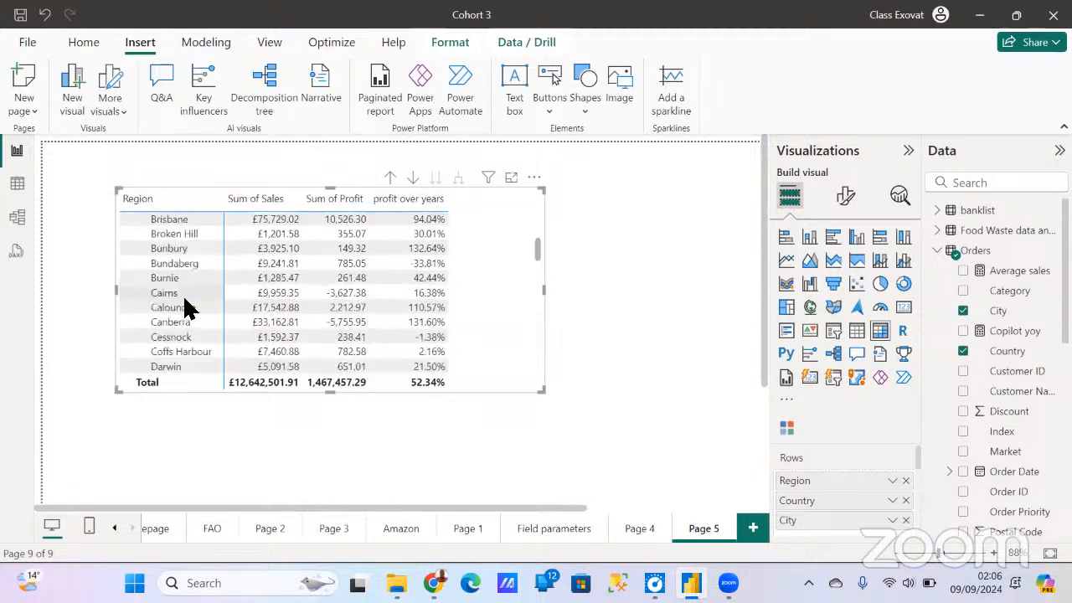
- Add Category below City in the matrix rows
scroll(188, 310, "up", 8)
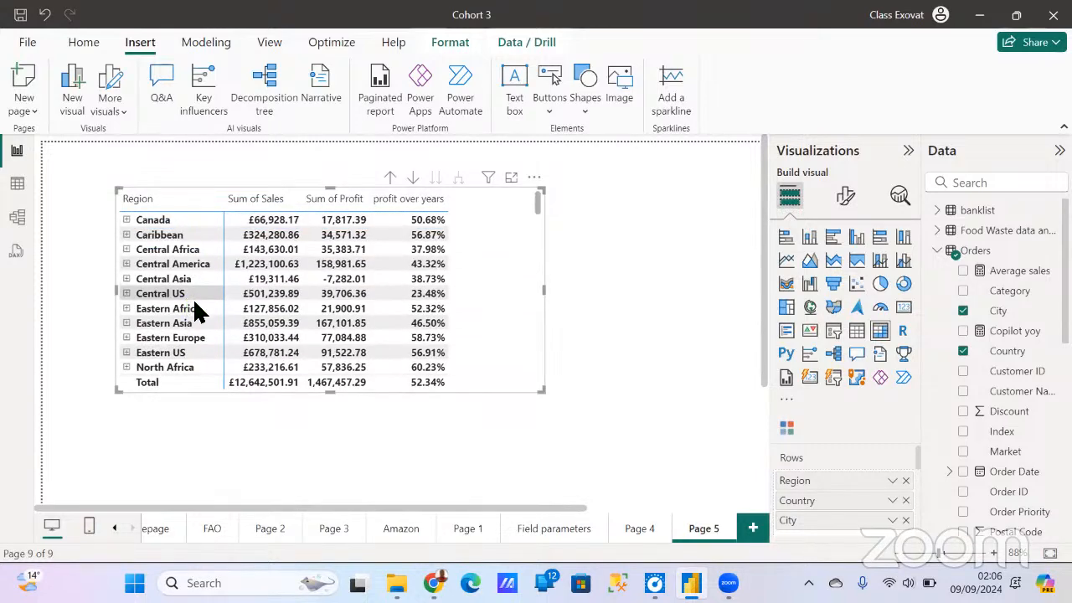
scroll(191, 310, "down", 5)
scroll(192, 310, "up", 4)
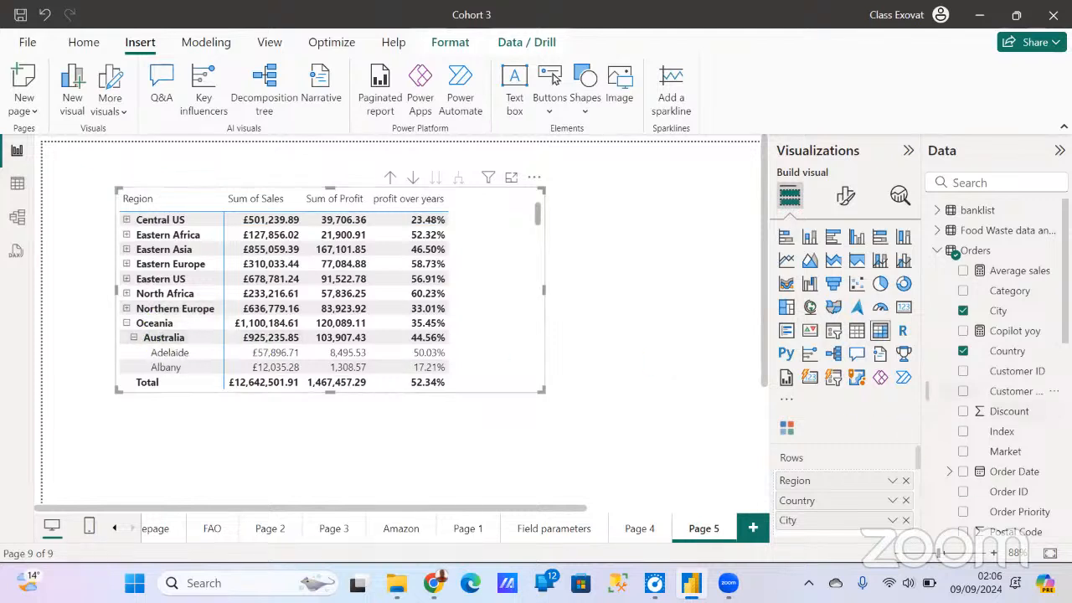
scroll(1005, 381, "down", 2)
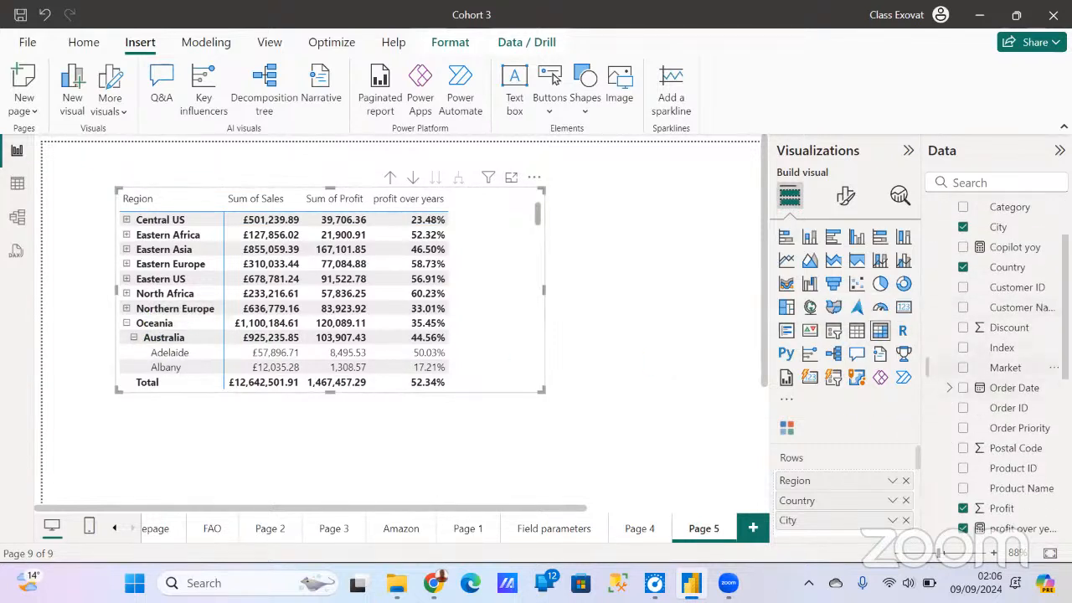
scroll(1005, 369, "down", 2)
scroll(997, 368, "up", 5)
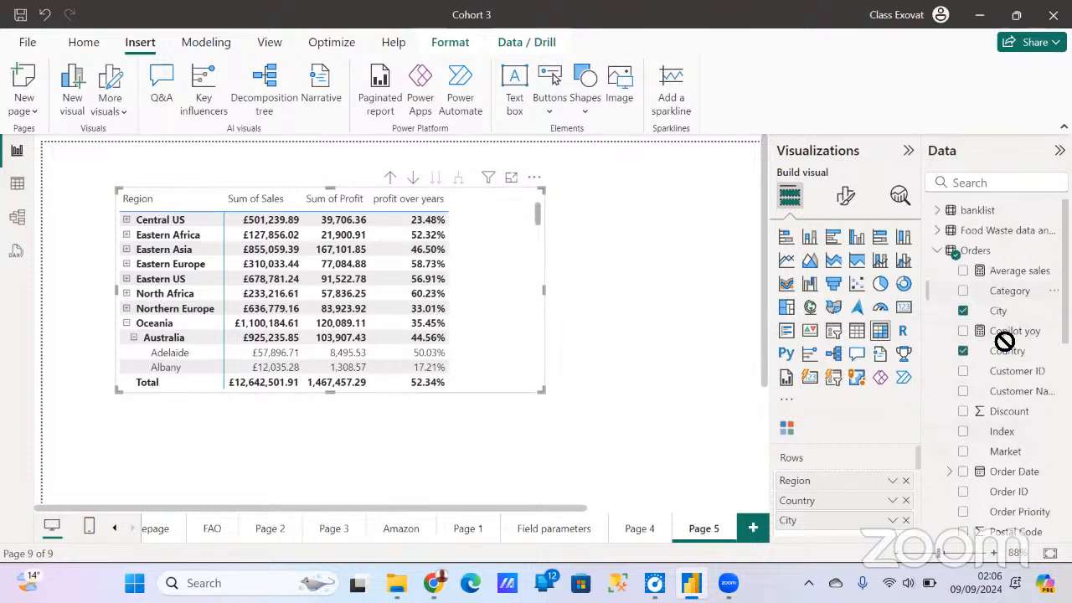
left_click_drag(1005, 342, 854, 495)
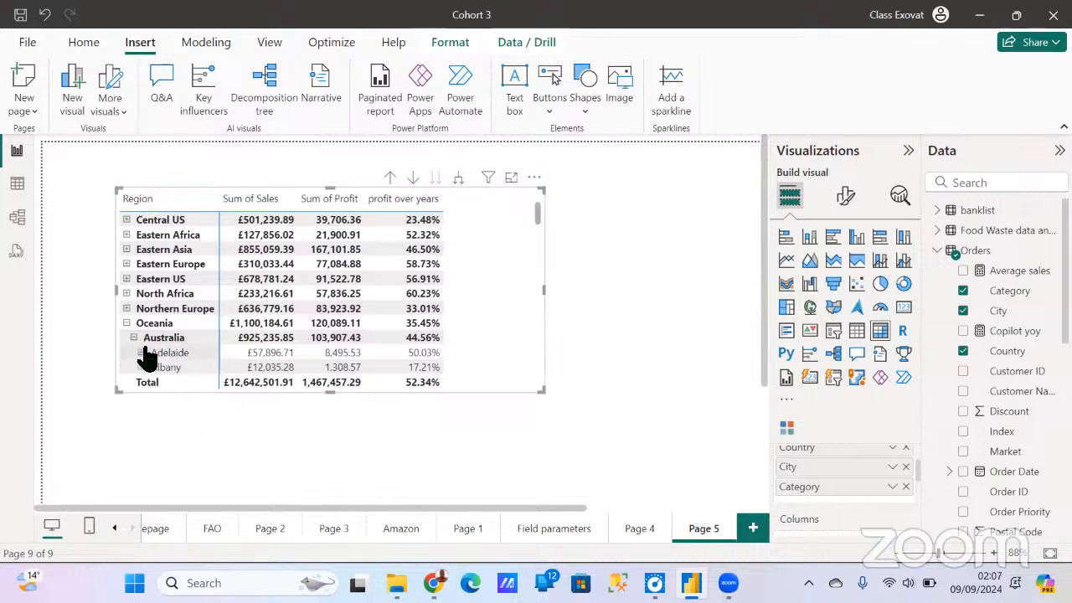
- Expand Adelaide under Australia in the matrix to review its categories
left_click(141, 353)
scroll(205, 335, "down", 3)
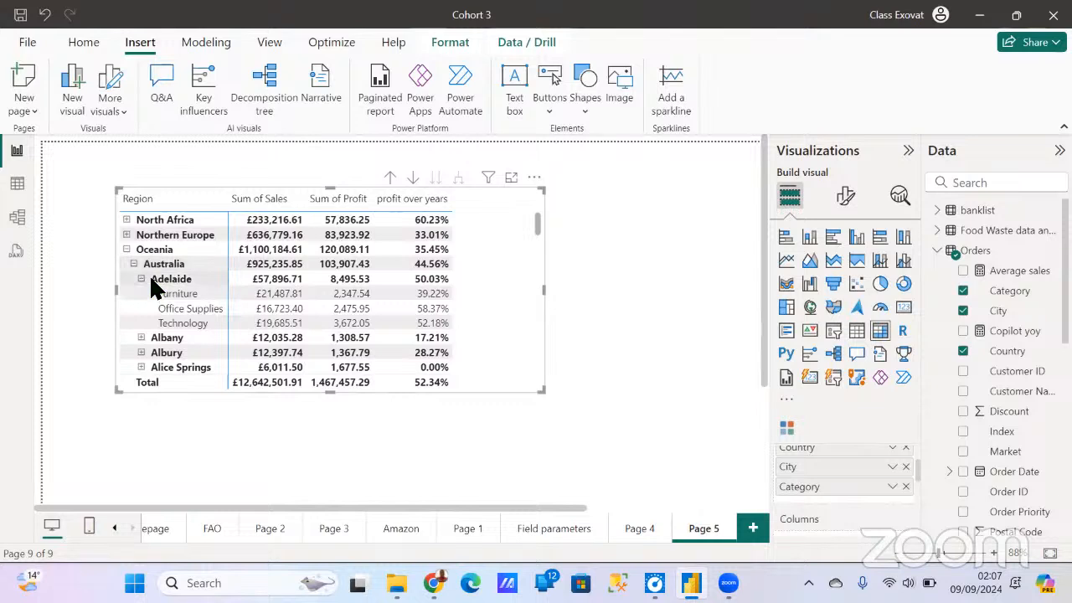
scroll(168, 268, "up", 3)
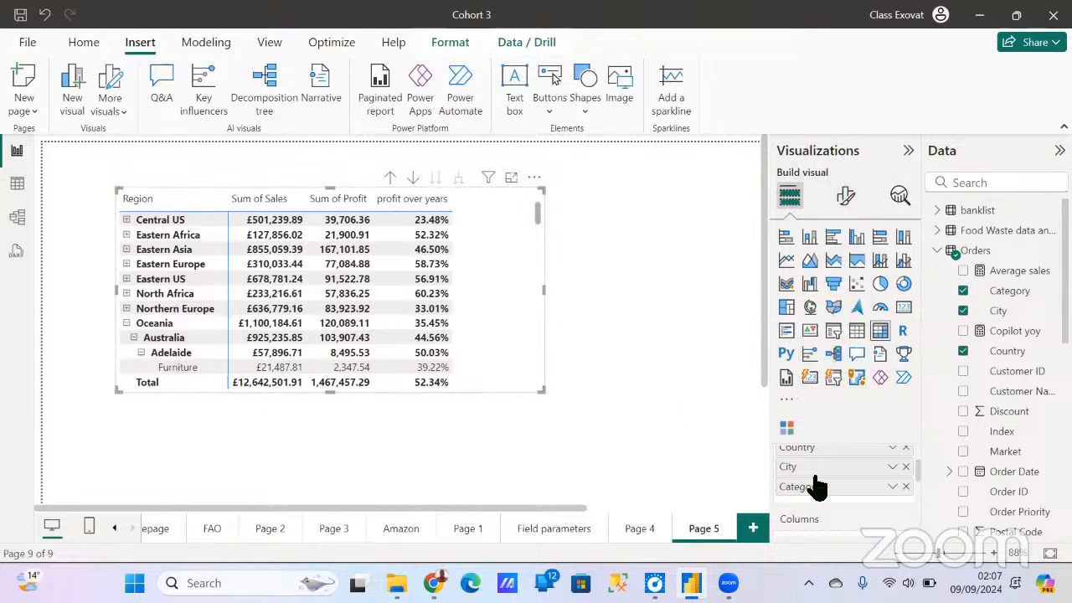
- Add Product Name below Category in the matrix rows
scroll(816, 488, "down", 2)
scroll(824, 502, "up", 2)
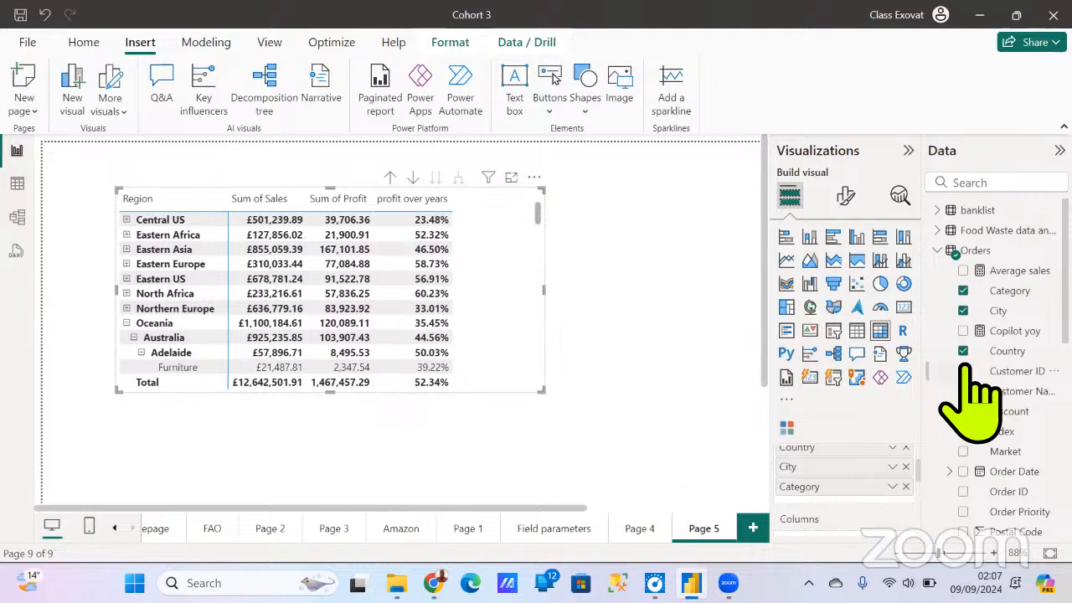
scroll(1041, 427, "down", 3)
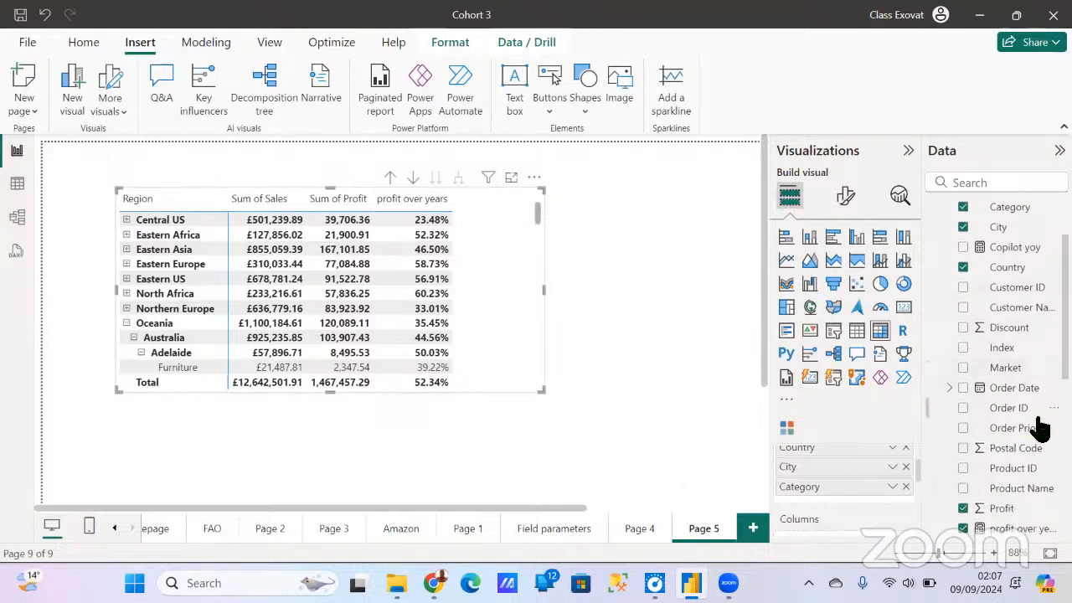
scroll(1030, 469, "down", 3)
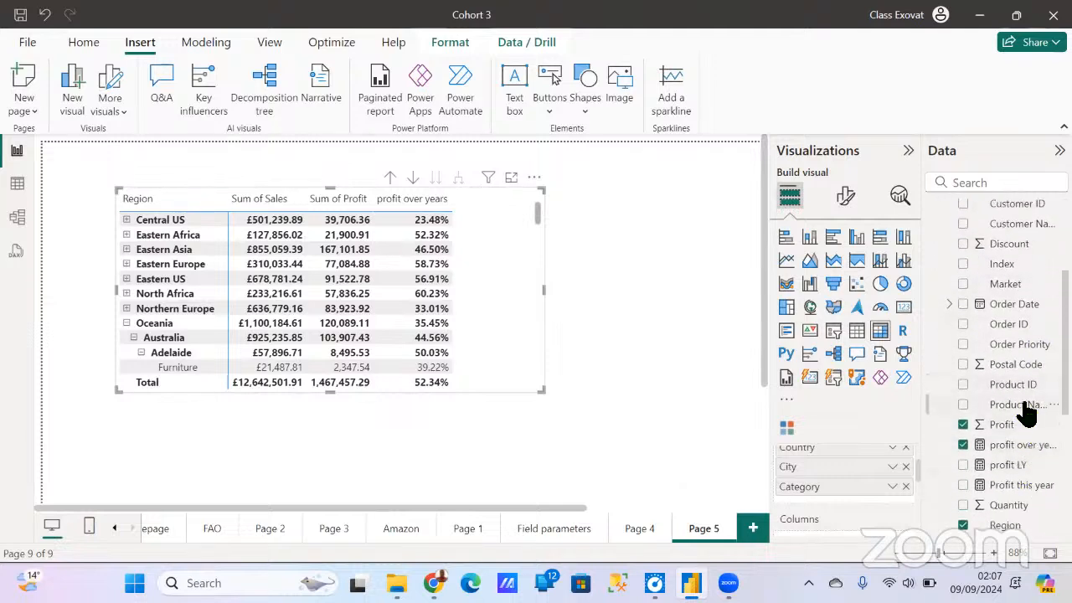
left_click_drag(1026, 411, 824, 502)
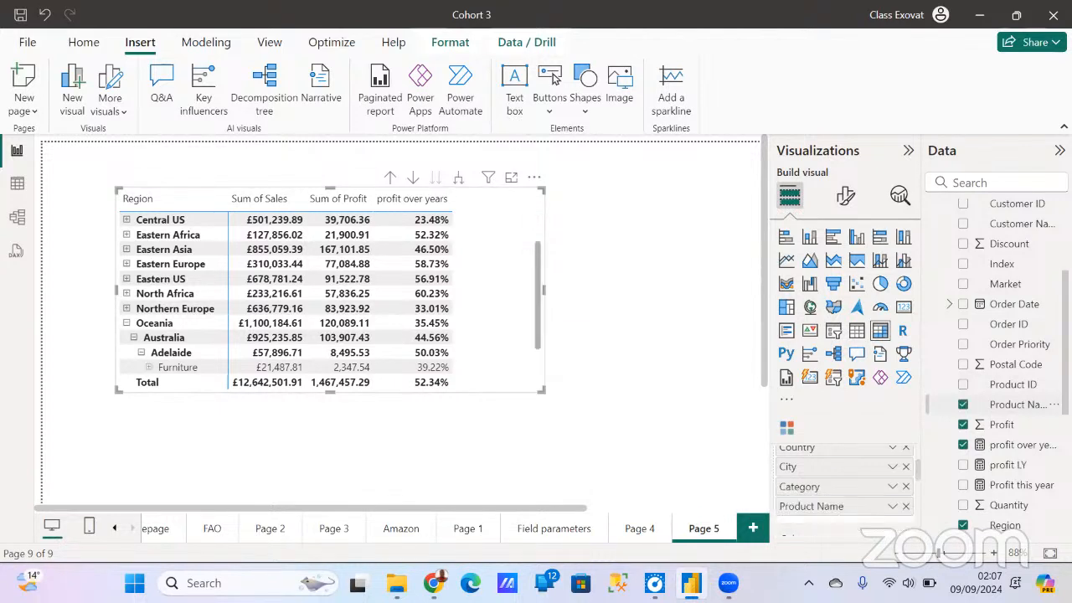
- Expand Adelaide's Furniture category to its products and widen the matrix so all value columns fit
scroll(222, 369, "down", 2)
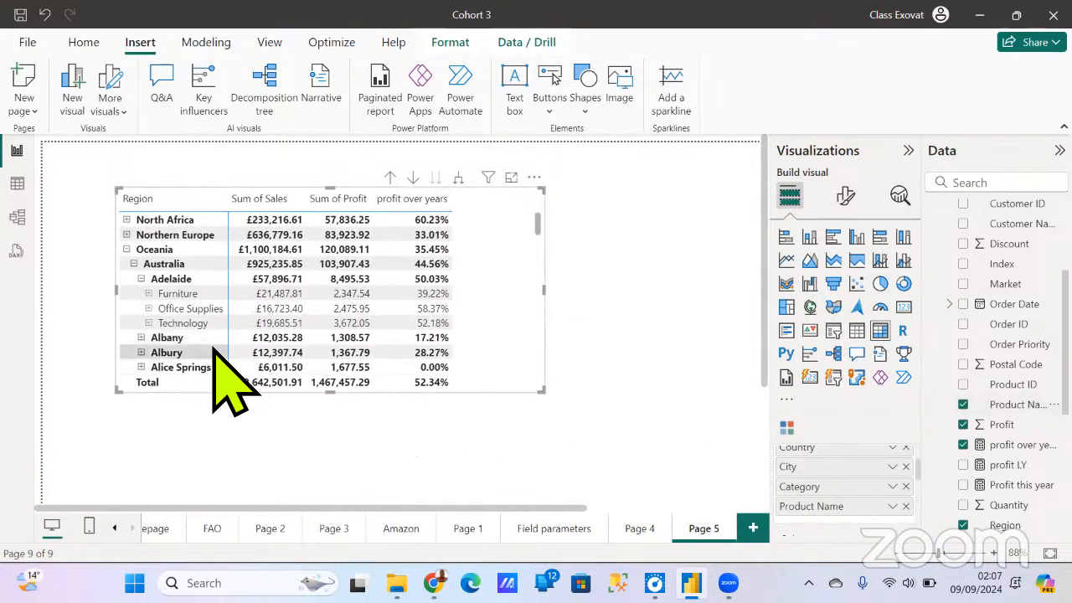
left_click(149, 294)
scroll(304, 327, "down", 2)
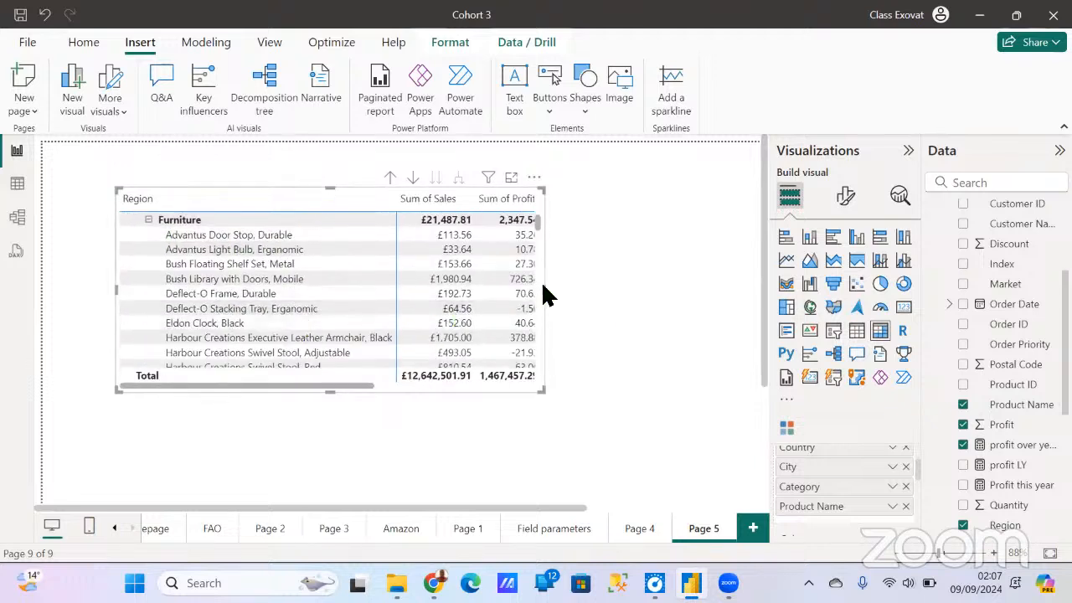
left_click_drag(555, 294, 722, 295)
- Review the sales and profit rows of Adelaide's Furniture products down to the following categories and back up
scroll(481, 295, "up", 1)
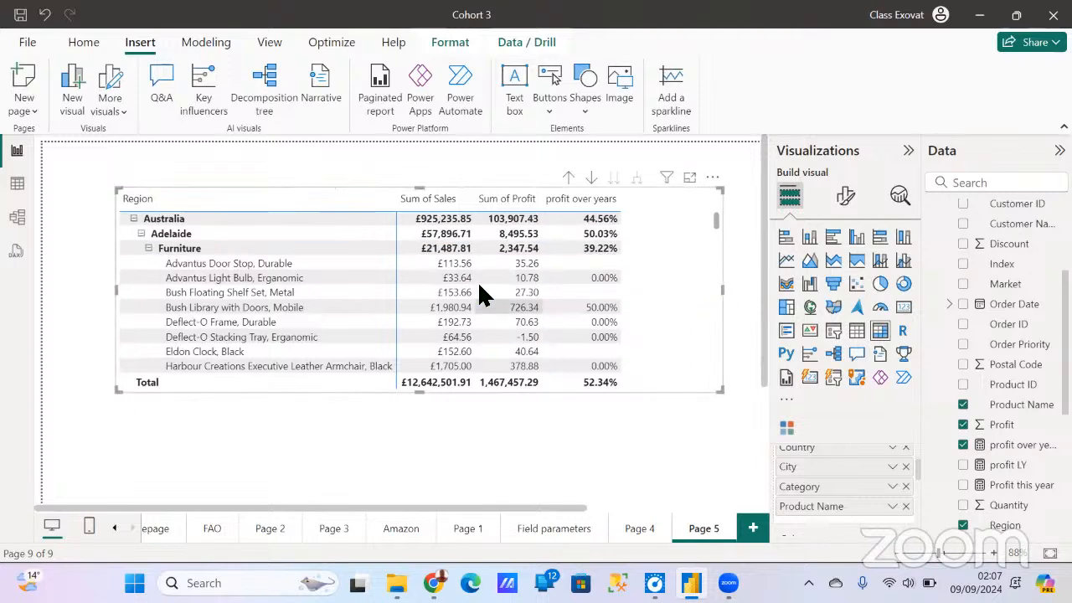
scroll(480, 284, "up", 3)
scroll(482, 293, "down", 10)
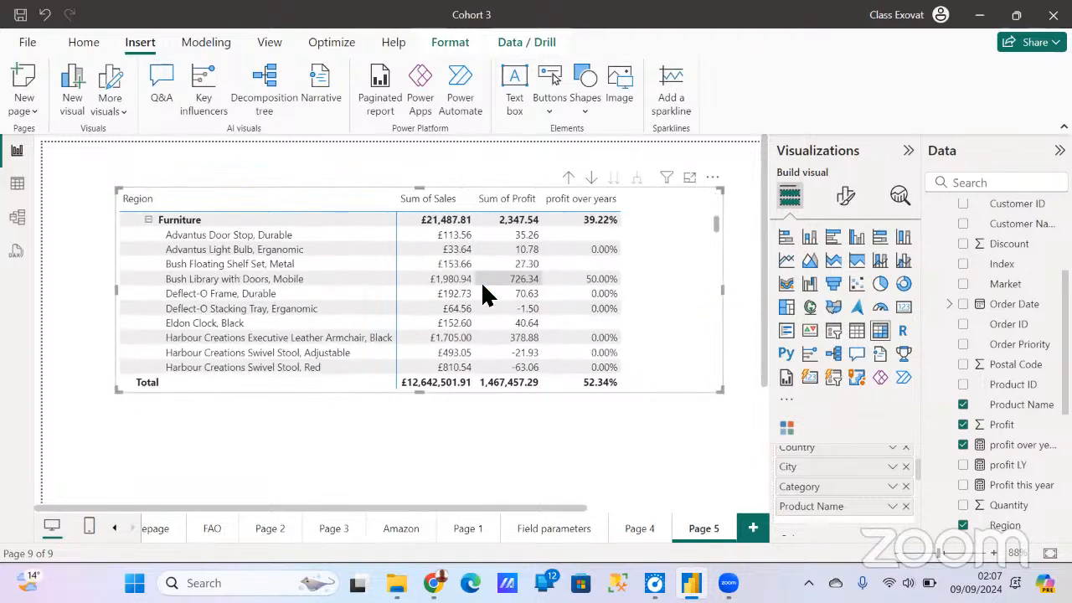
scroll(502, 293, "down", 5)
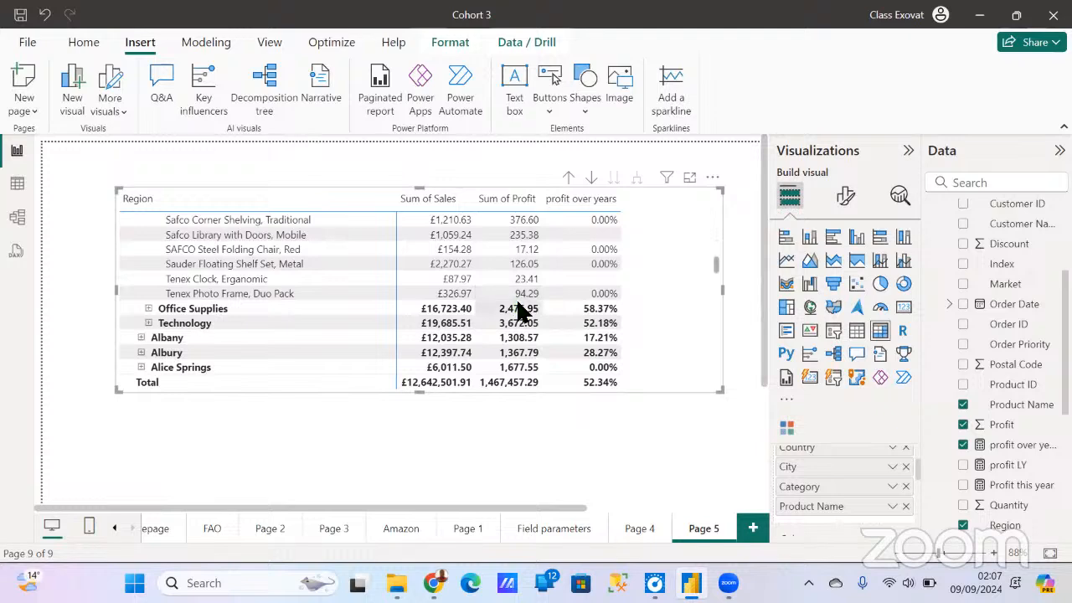
scroll(517, 308, "up", 4)
scroll(519, 308, "up", 5)
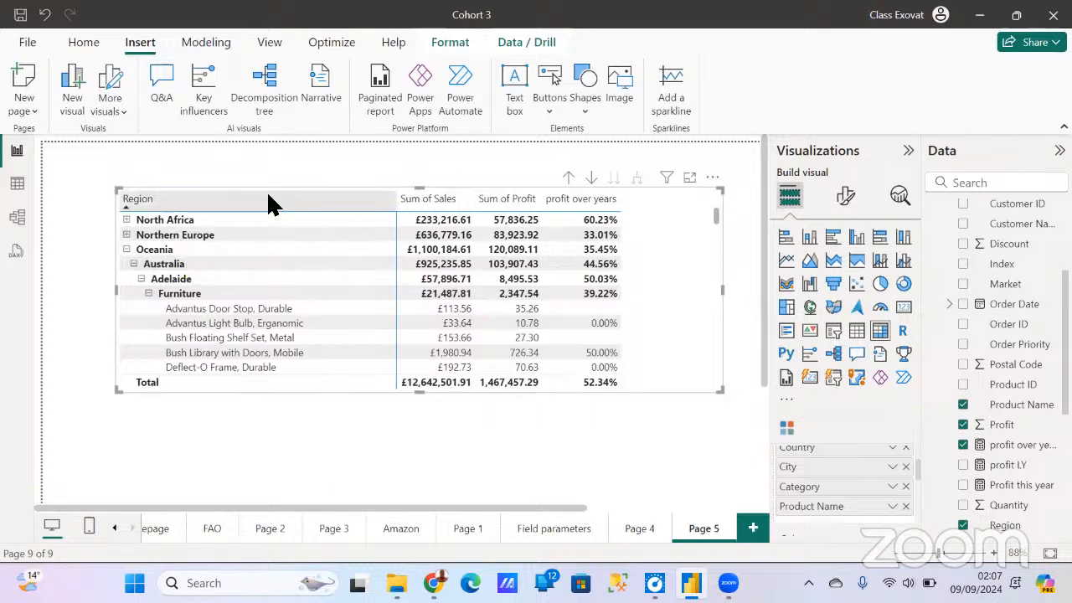
- Check the matrix on the Field parameters page and return to the expanded matrix on Page 5
left_click(552, 528)
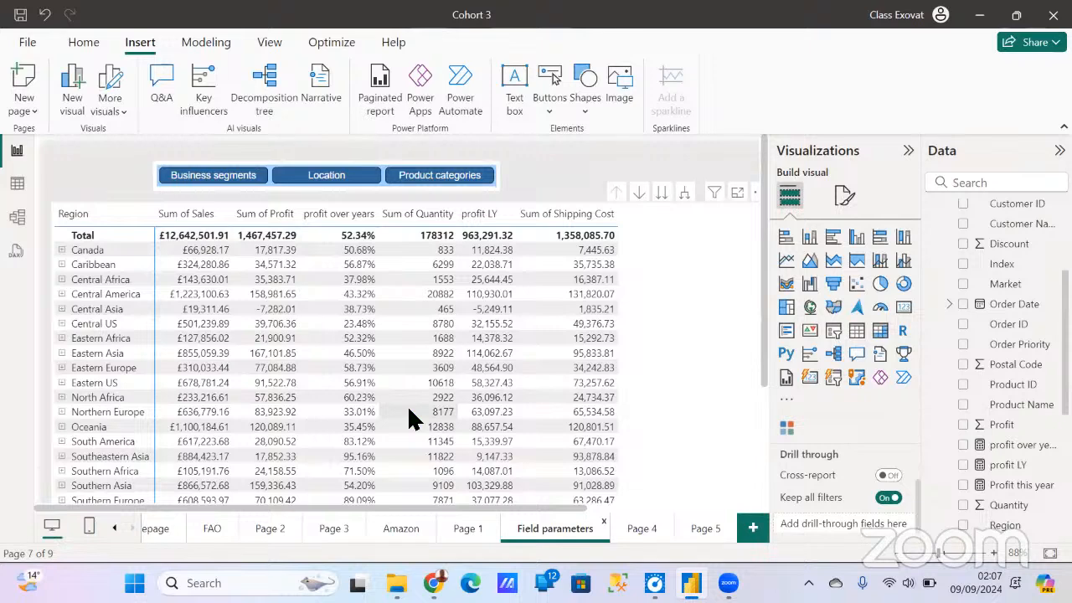
left_click(693, 528)
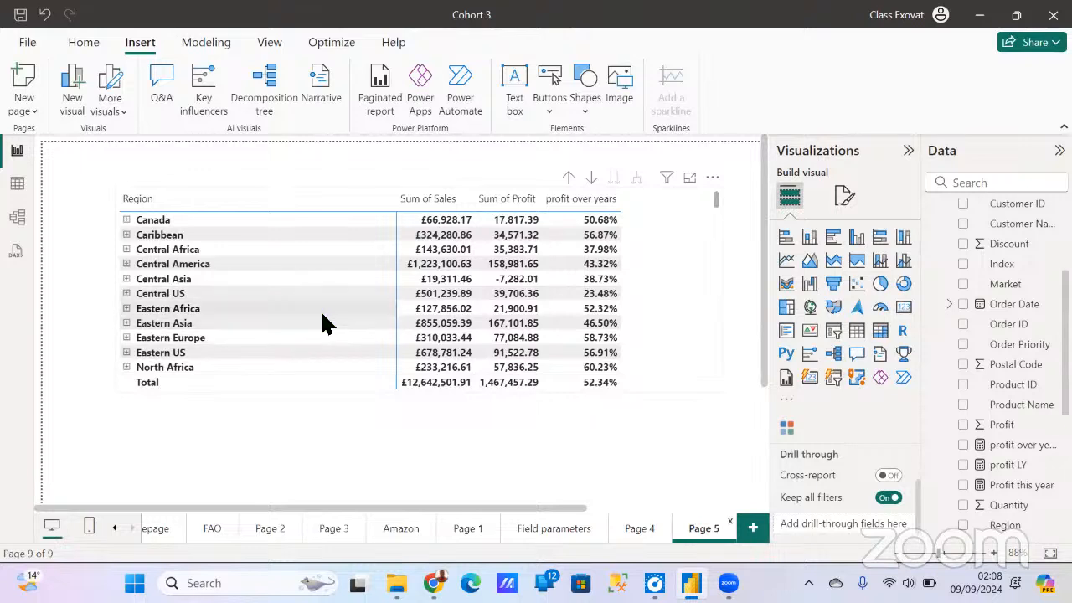
scroll(331, 322, "down", 3)
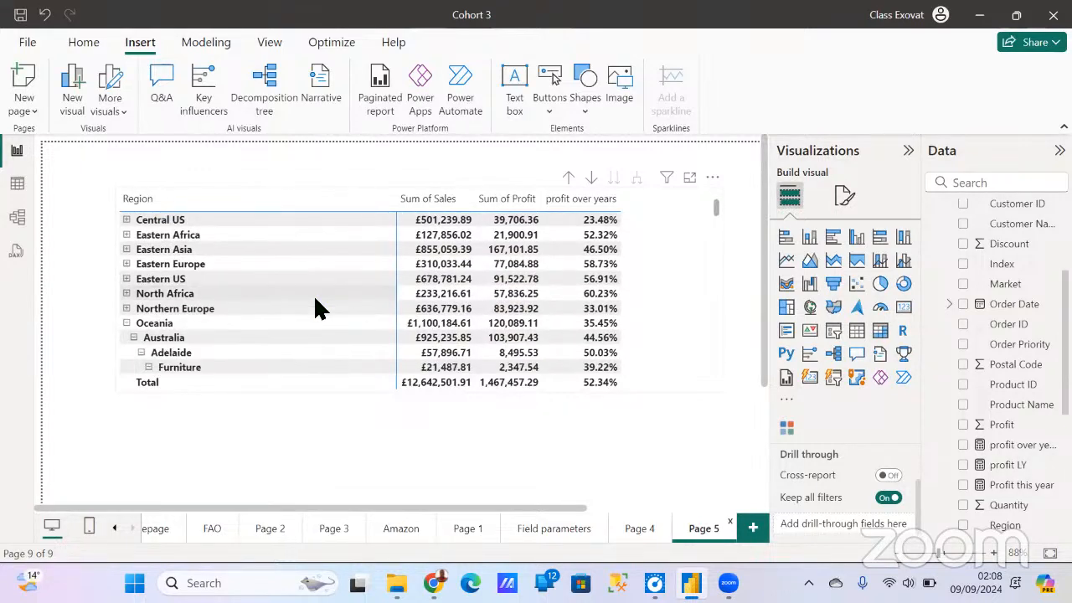
- Expand Northern Europe to review its countries and collapse both Northern Europe and Oceania back to region level
left_click(126, 308)
scroll(167, 351, "down", 1)
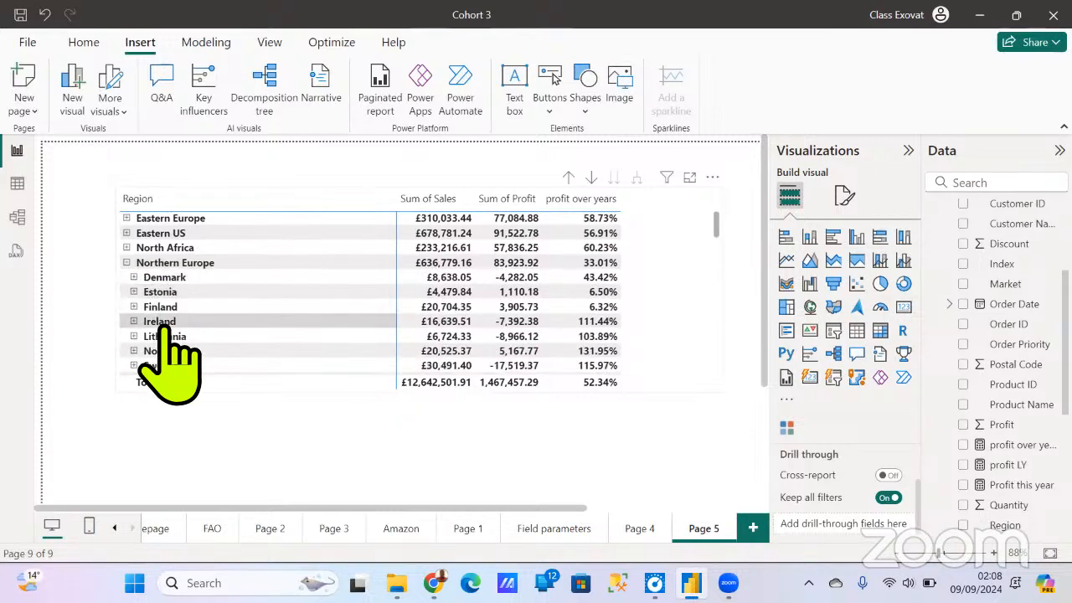
scroll(167, 351, "up", 2)
left_click(128, 309)
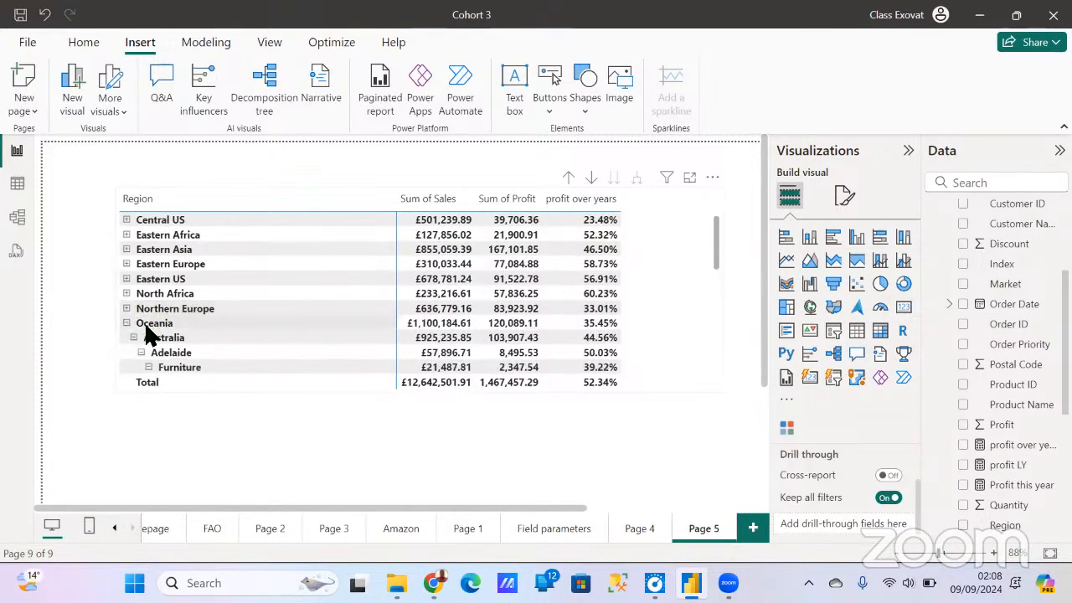
left_click(126, 324)
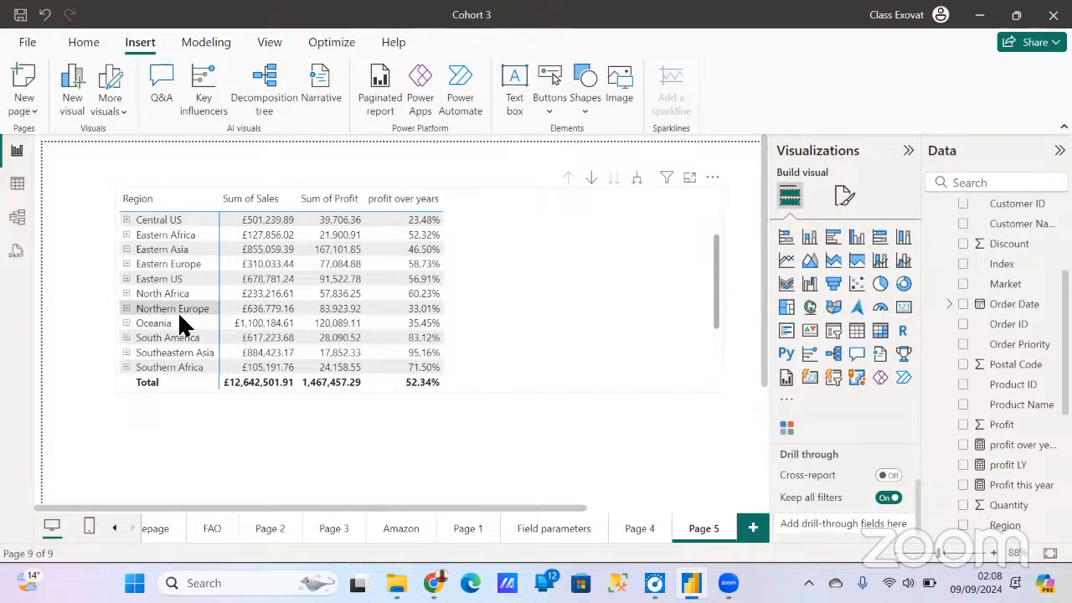
scroll(179, 316, "up", 2)
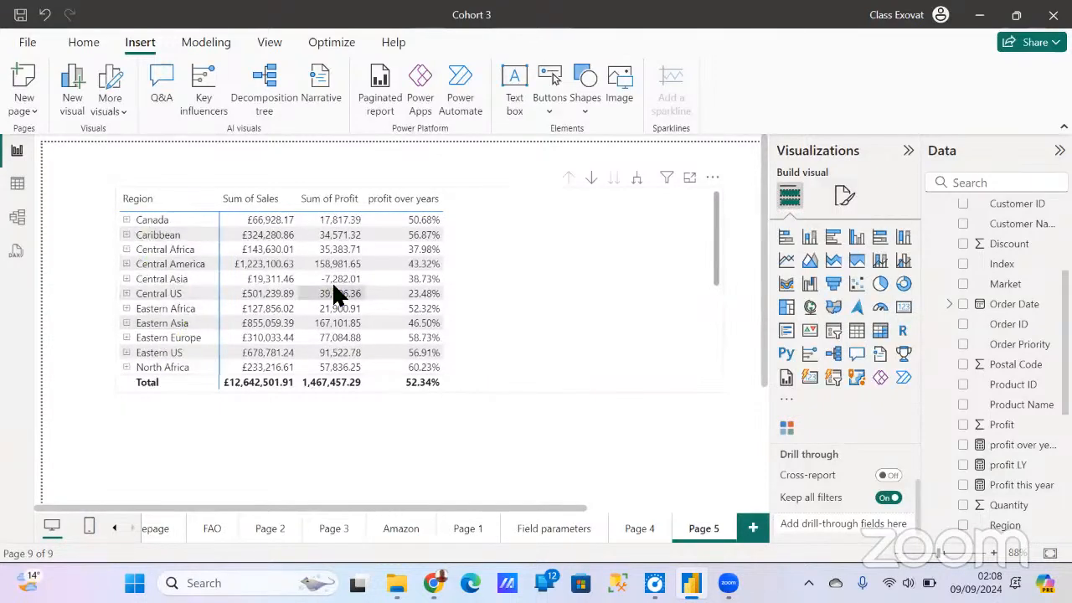
- Remove Product Name, Category, City and Country from the matrix rows, keeping only Region, and narrow the matrix around its columns
left_click(556, 291)
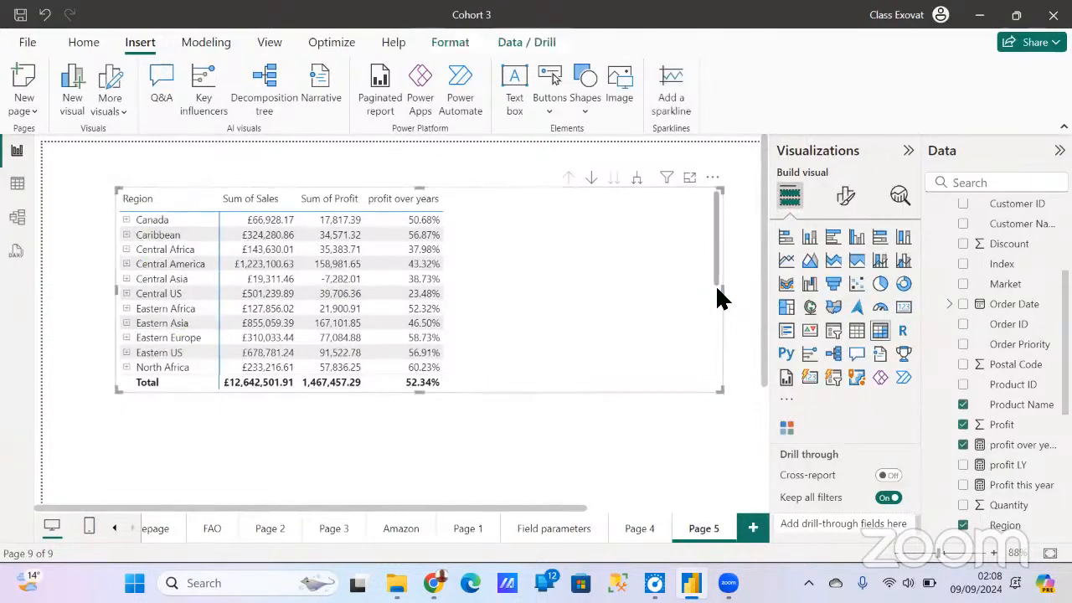
left_click_drag(725, 287, 567, 292)
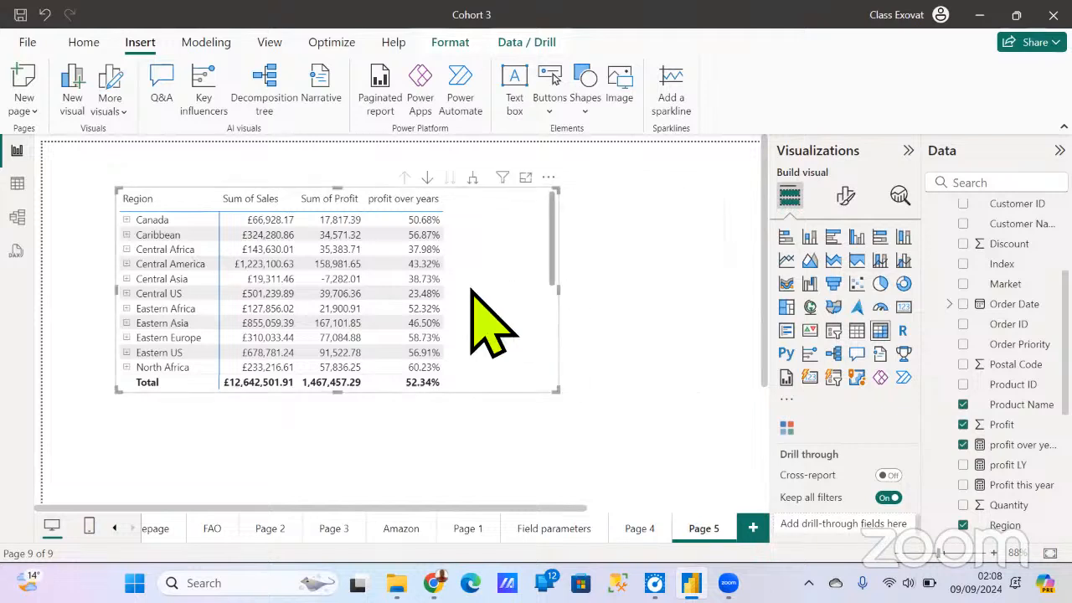
scroll(854, 494, "up", 5)
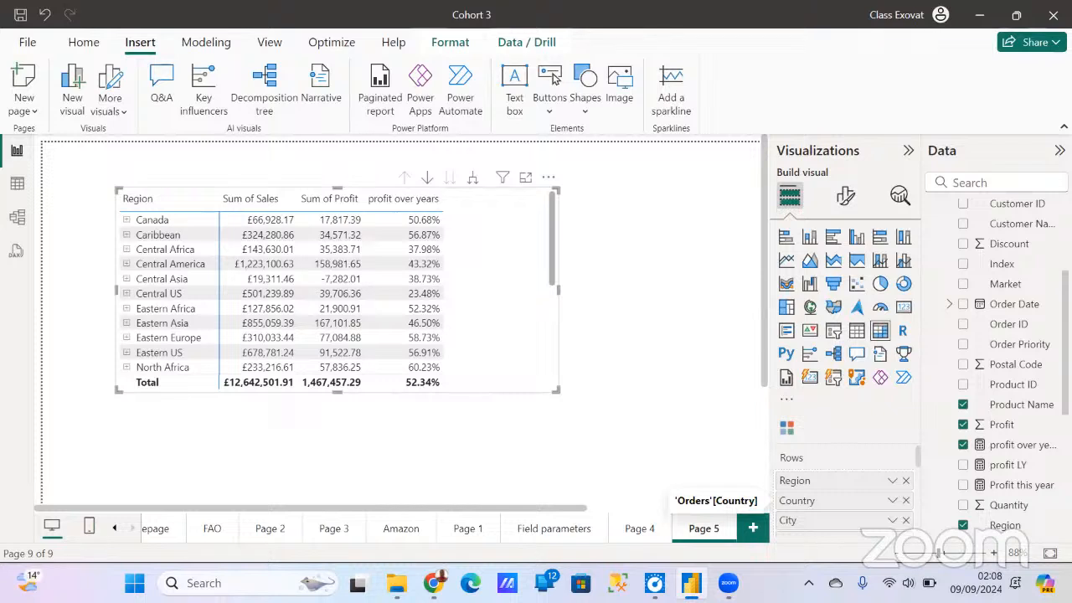
left_click(905, 477)
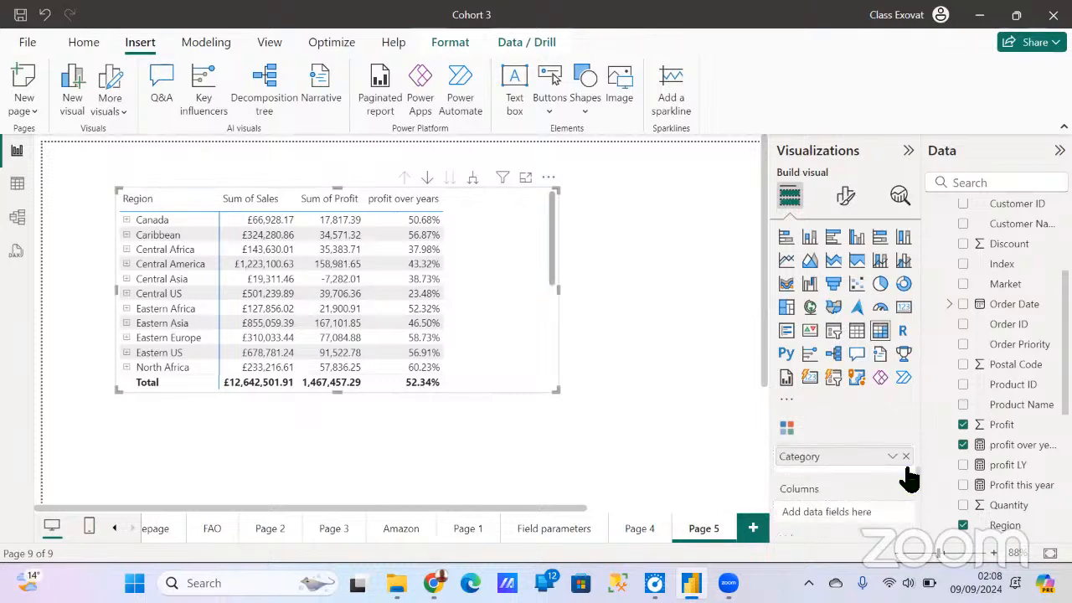
scroll(908, 475, "up", 3)
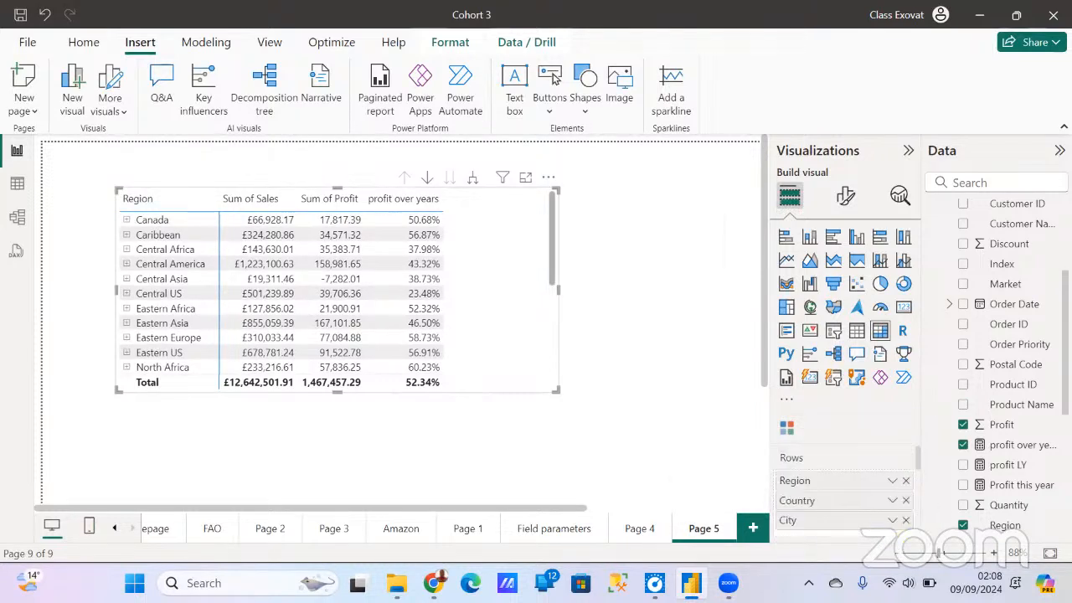
left_click(906, 520)
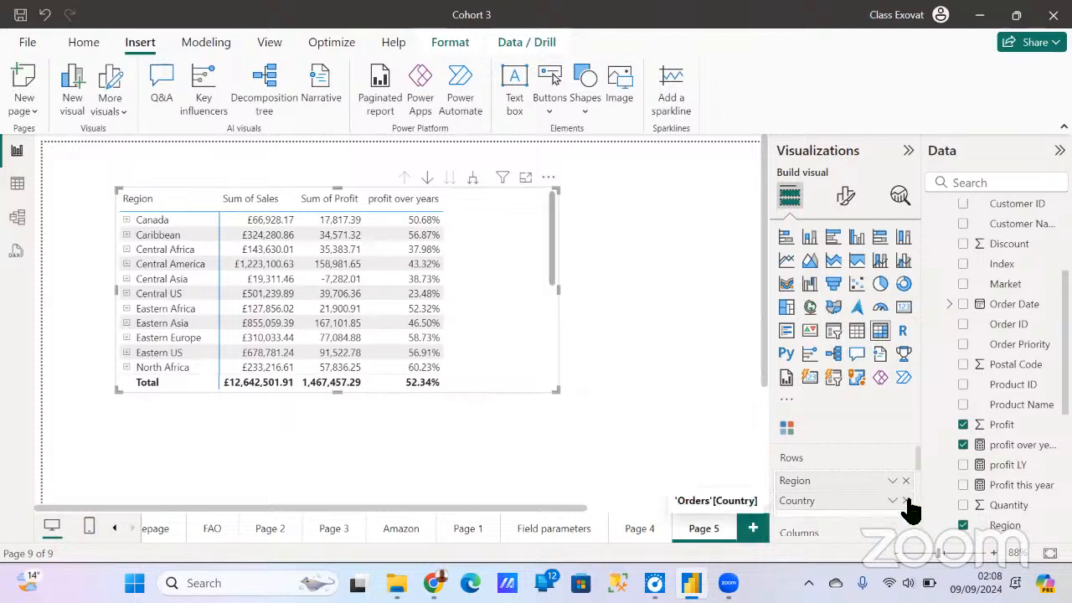
left_click(905, 500)
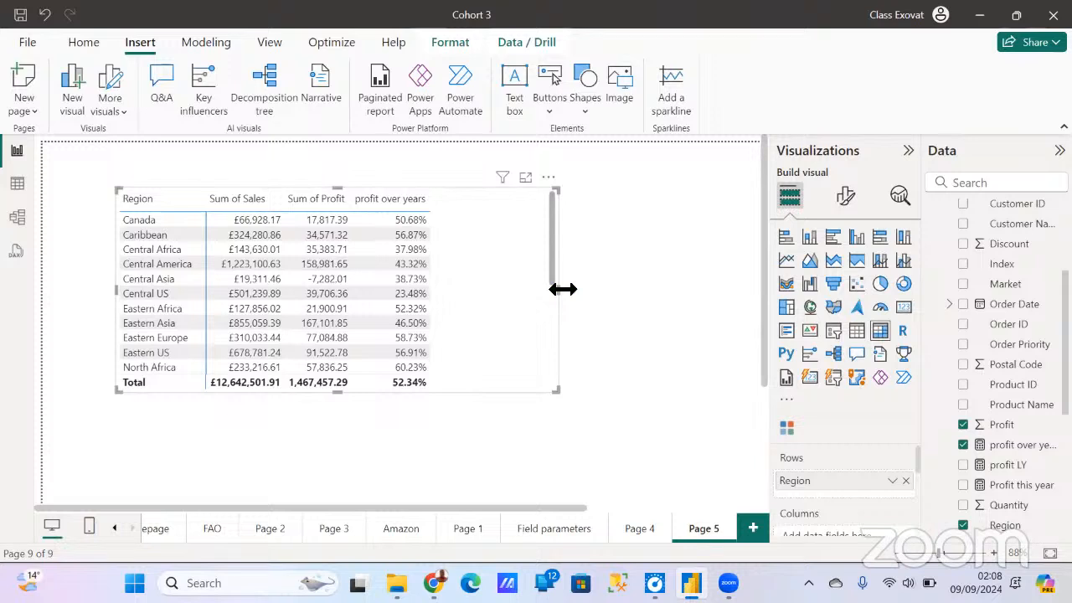
left_click_drag(557, 289, 520, 300)
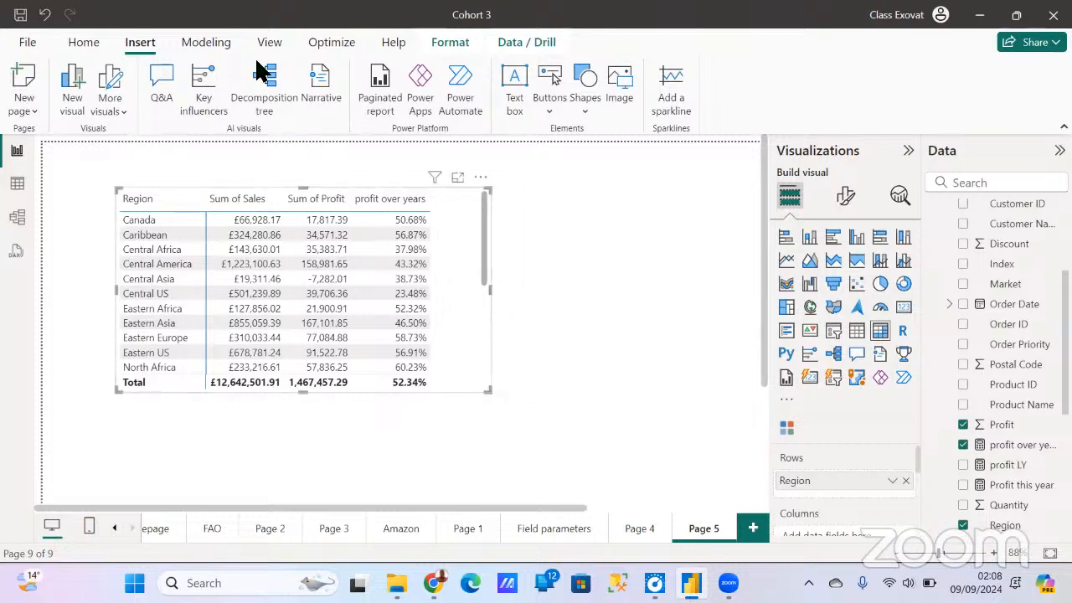
- Start a new fields parameter and name it Dim
left_click(209, 44)
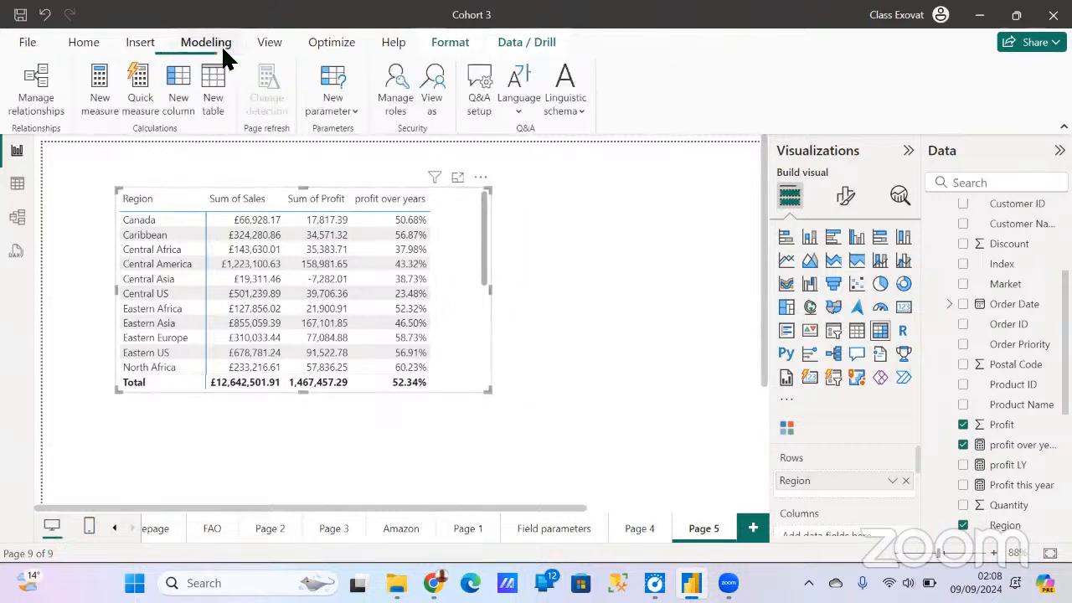
left_click(355, 117)
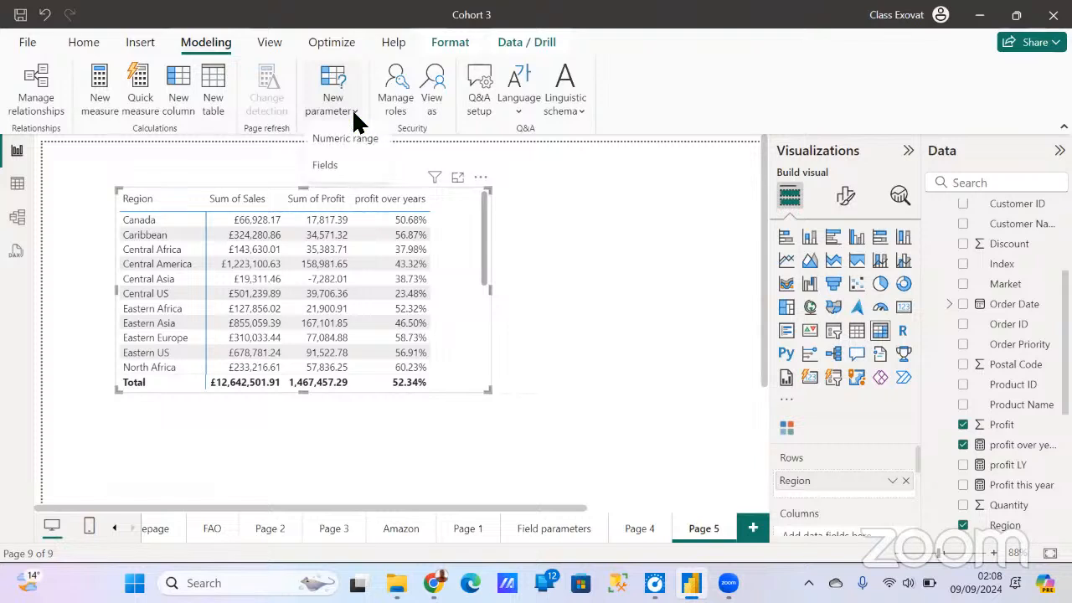
left_click(330, 169)
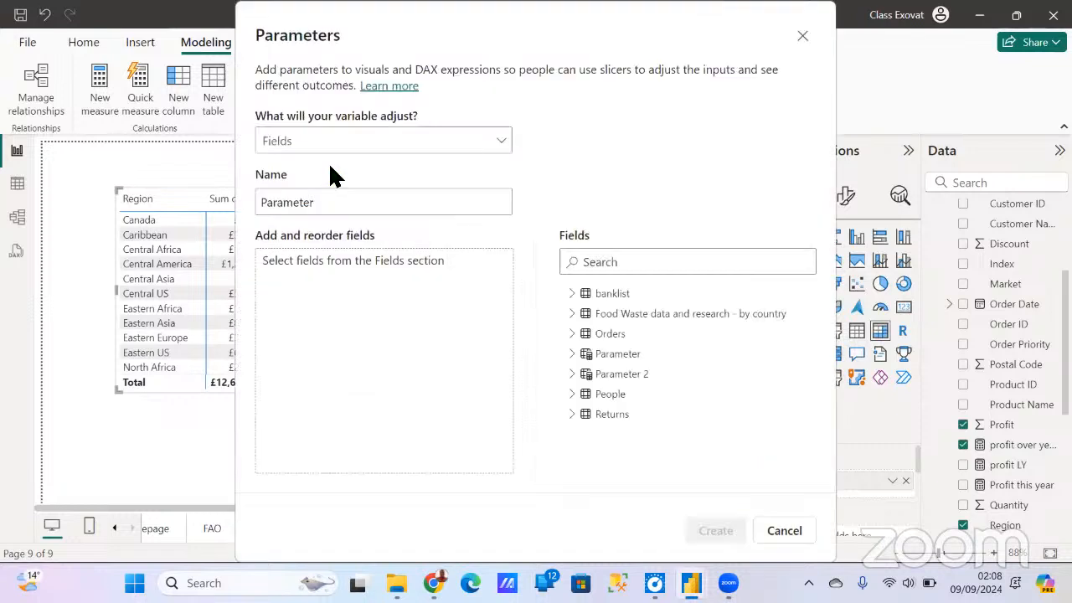
left_click(421, 205)
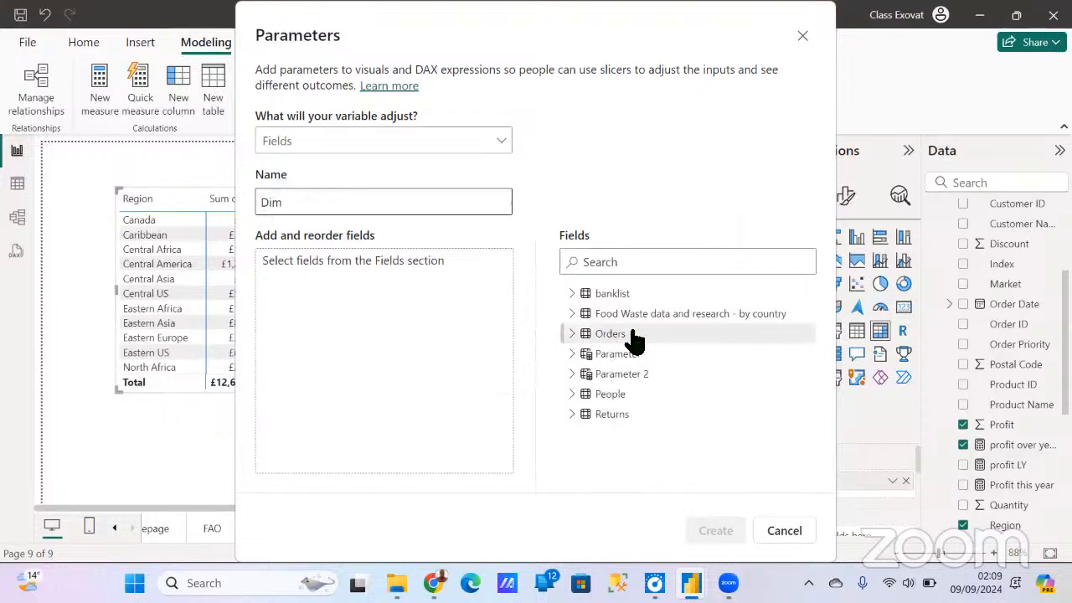
- Add Region, Country and City from the Orders table to the Dim parameter, in that order
left_click(583, 335)
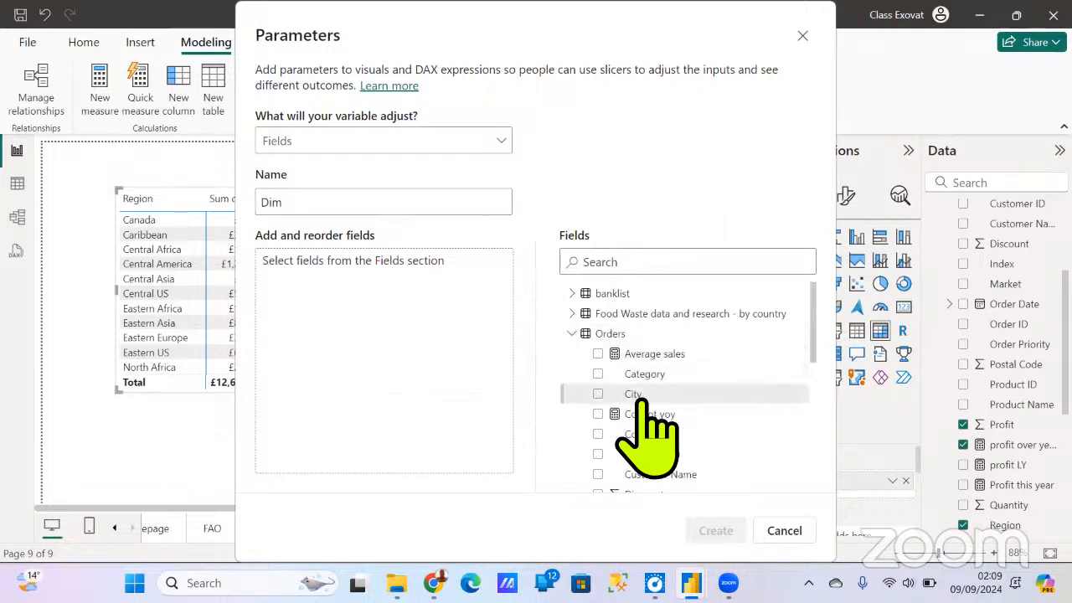
scroll(641, 402, "down", 5)
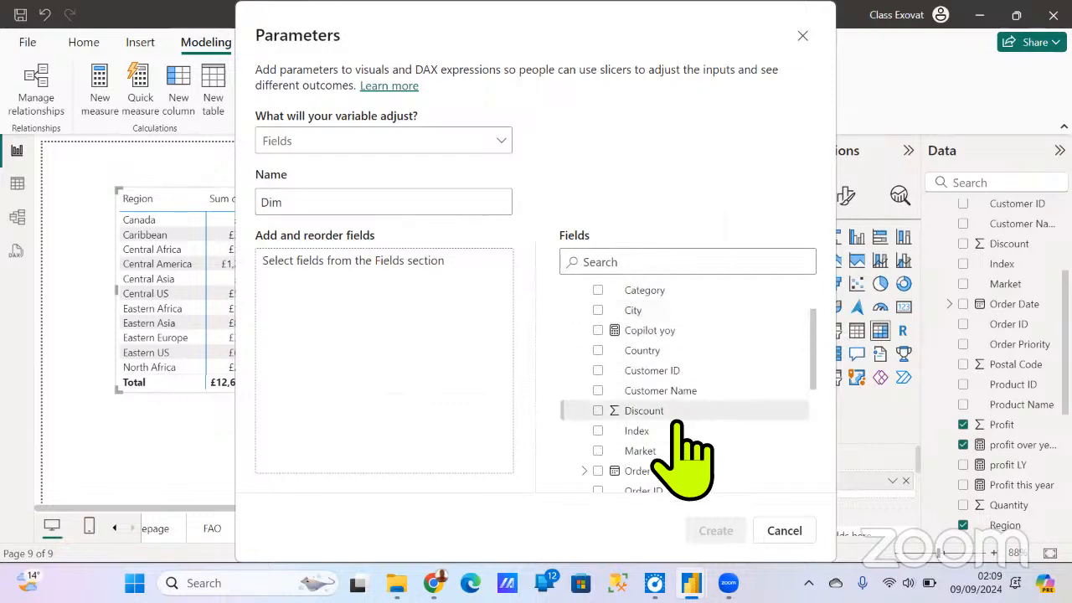
scroll(682, 453, "down", 2)
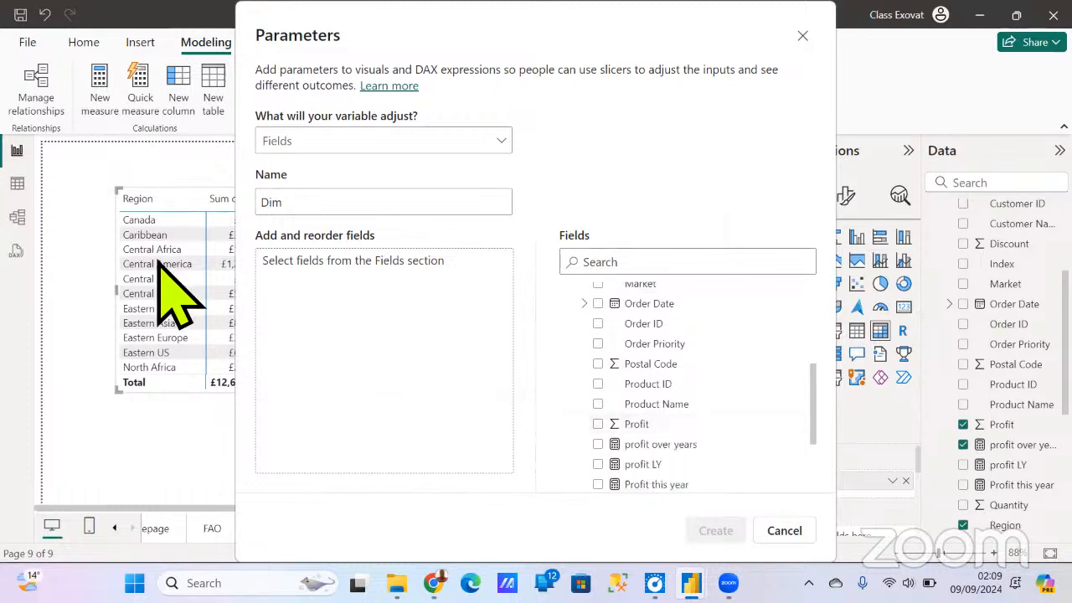
scroll(653, 436, "down", 2)
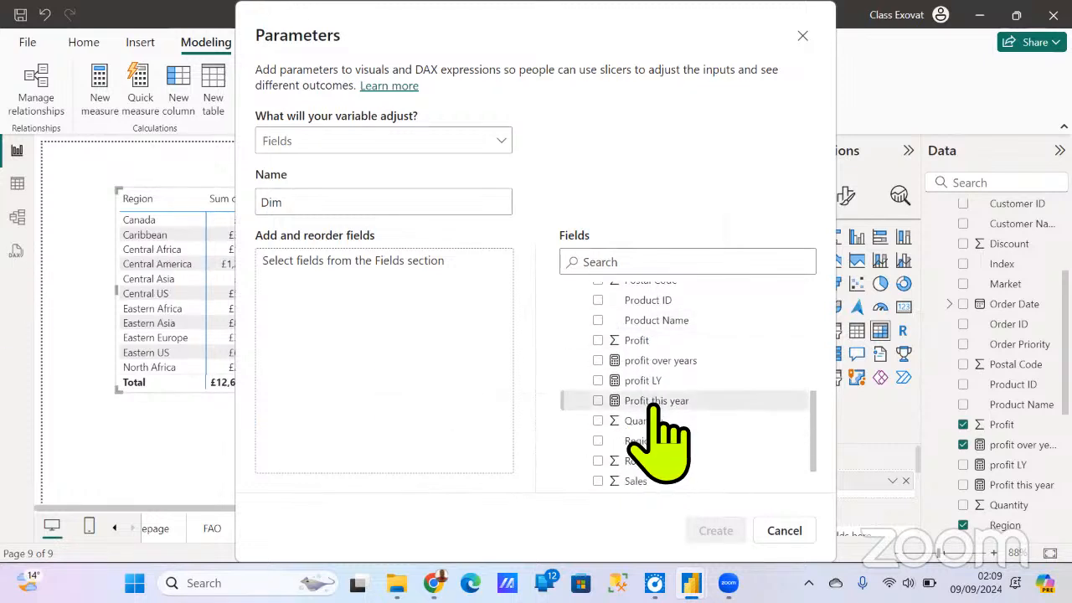
left_click_drag(642, 438, 383, 282)
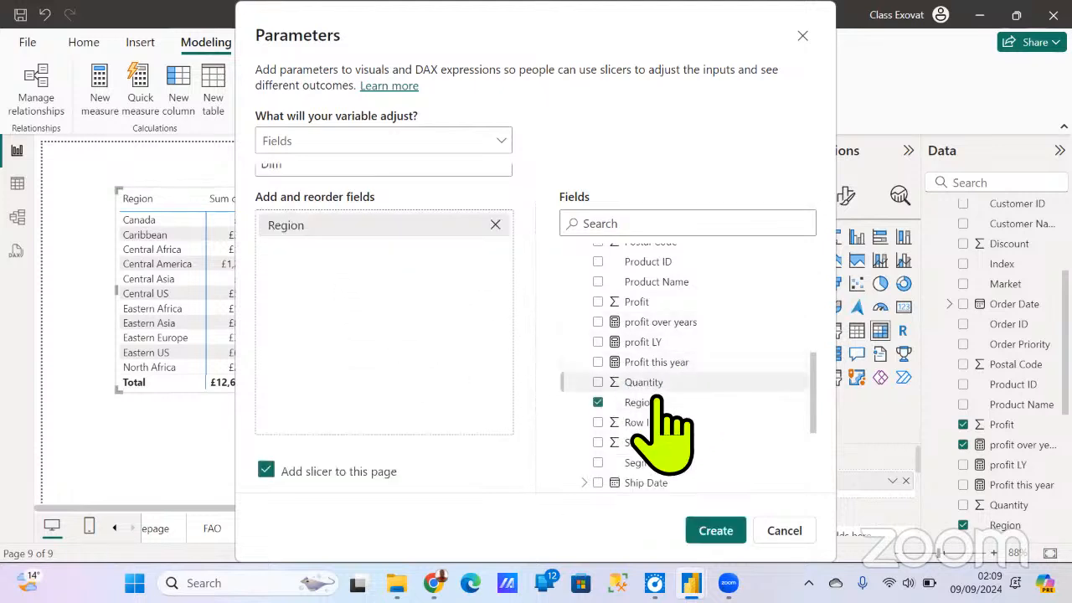
scroll(640, 416, "up", 10)
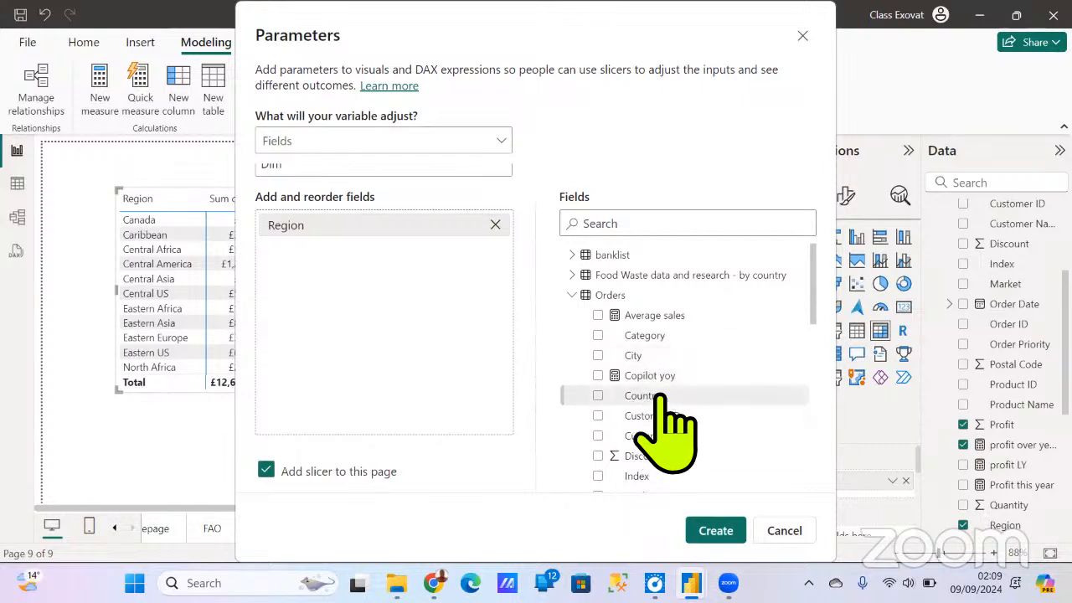
left_click_drag(649, 394, 402, 298)
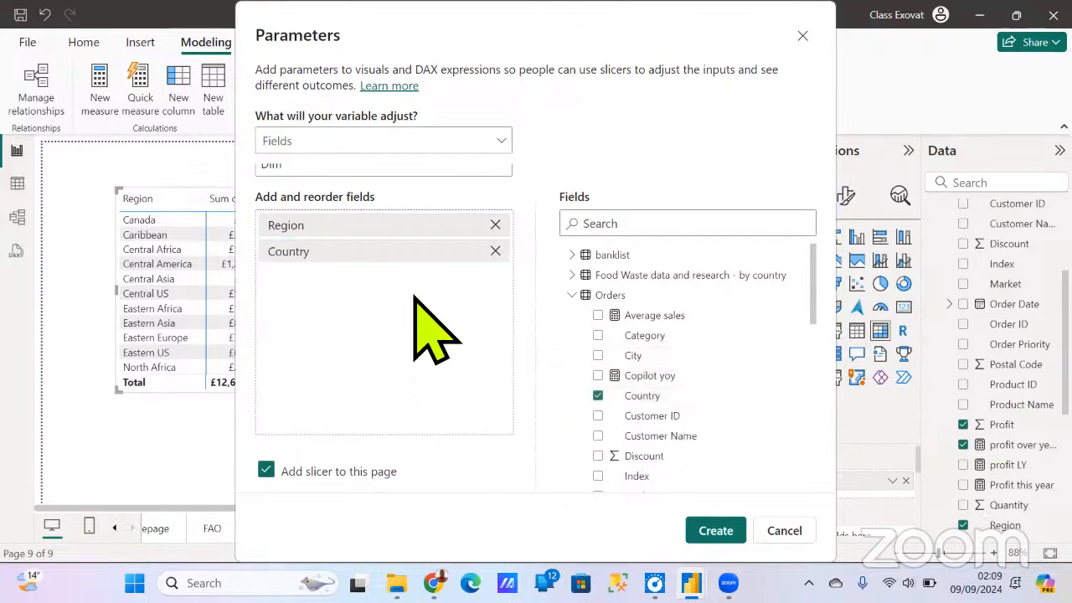
left_click_drag(653, 358, 393, 308)
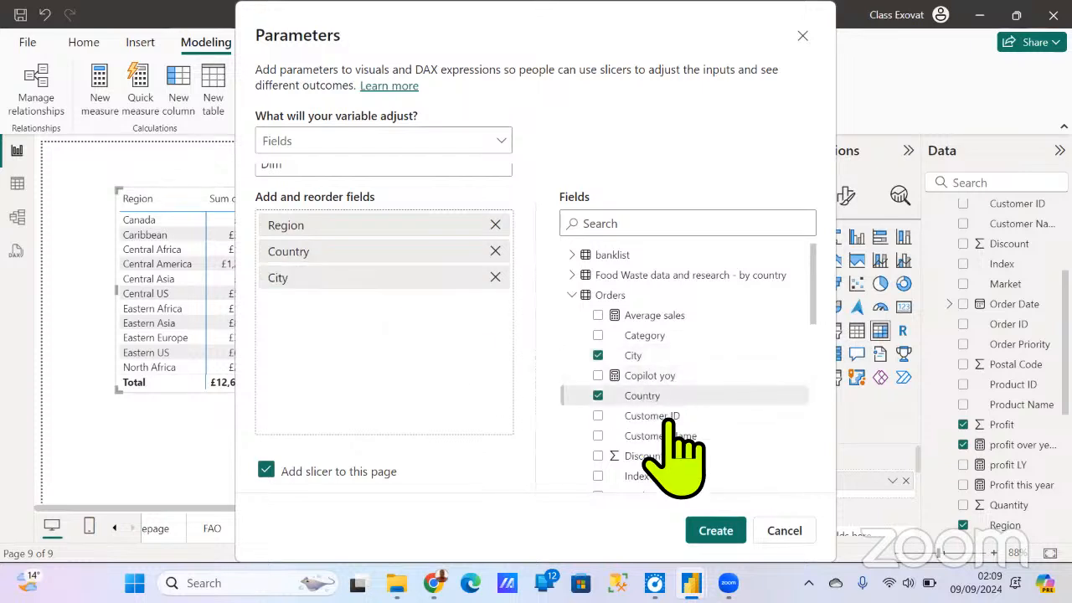
- Add Product Name and Category from the Orders table to the Dim parameter after City
scroll(670, 435, "down", 2)
scroll(669, 443, "down", 2)
scroll(703, 419, "down", 2)
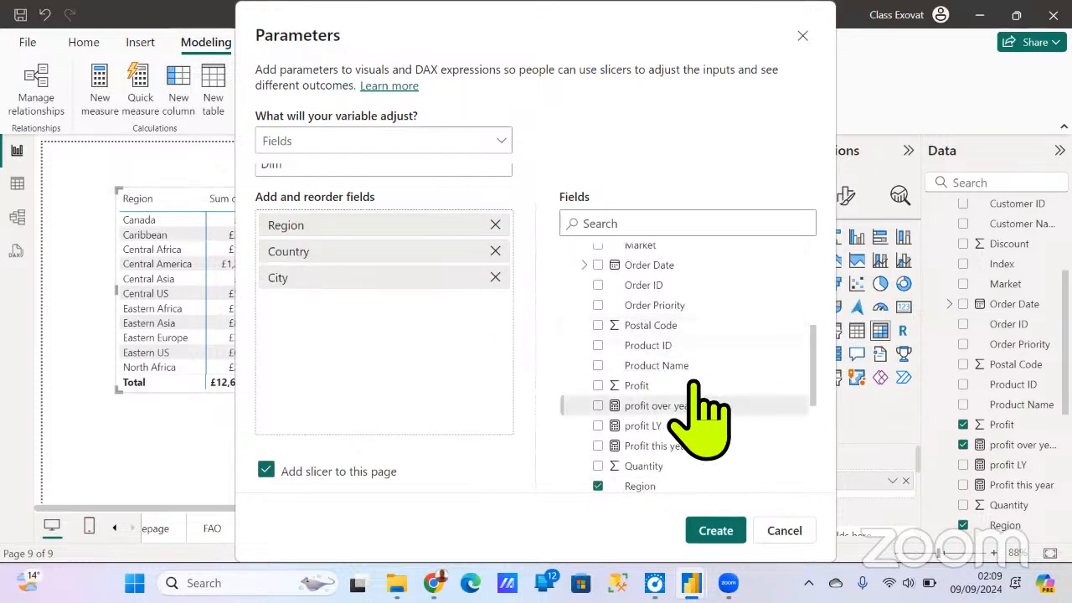
left_click_drag(675, 360, 435, 339)
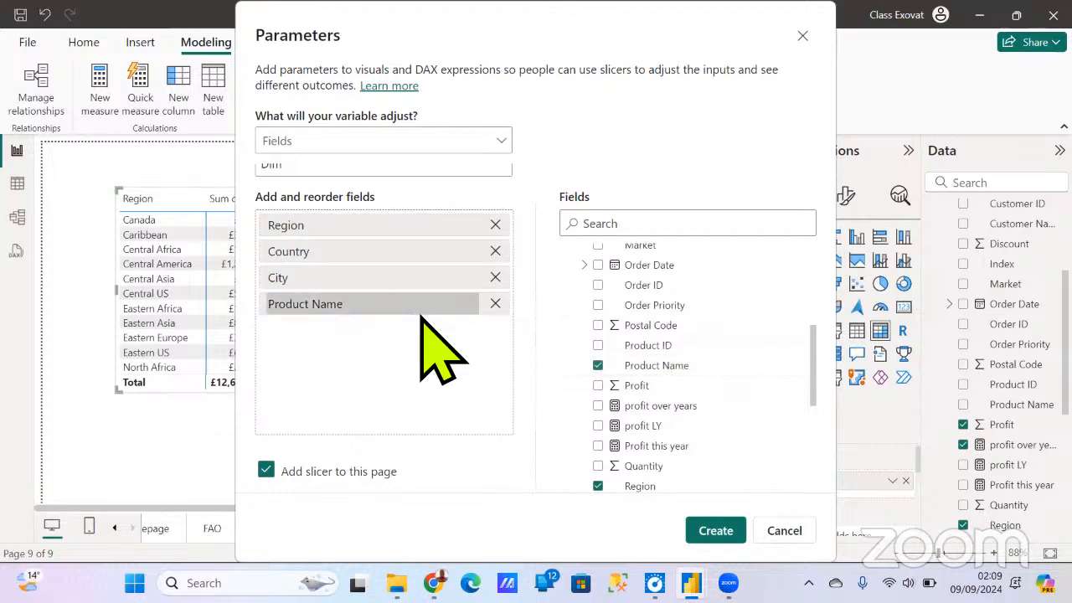
scroll(737, 385, "down", 2)
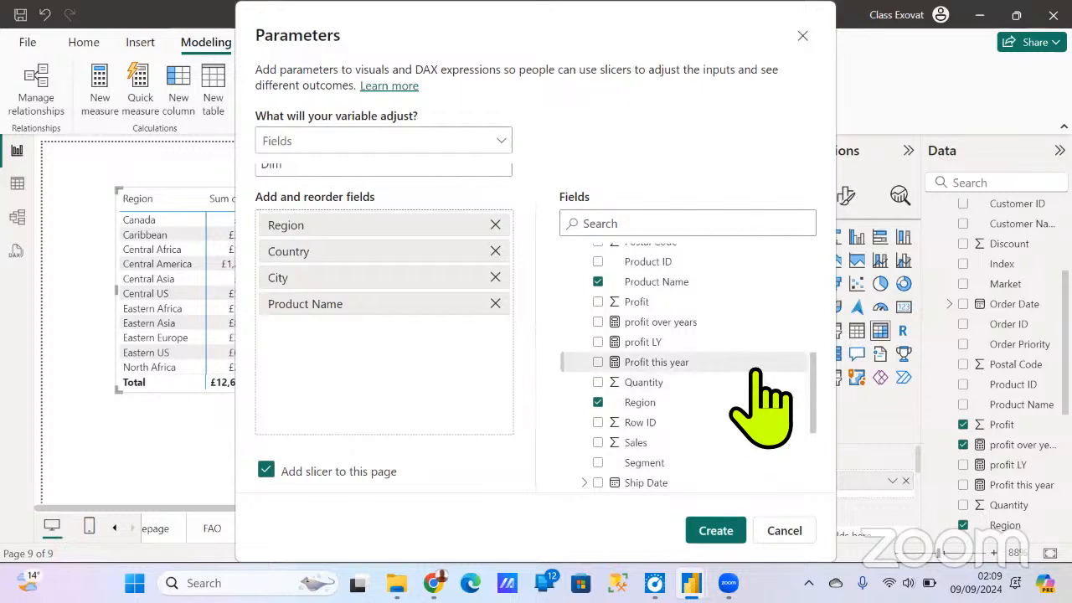
scroll(695, 369, "up", 5)
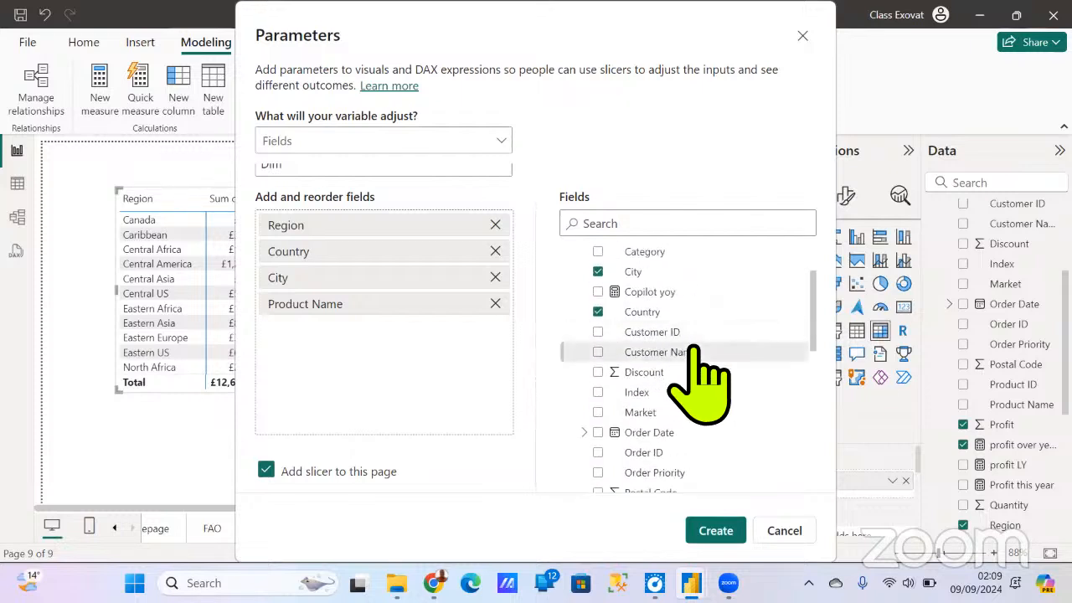
left_click_drag(669, 339, 406, 358)
- Add Sub-Category and Segment from the Orders table to the end of the Dim parameter's field list
scroll(695, 383, "down", 7)
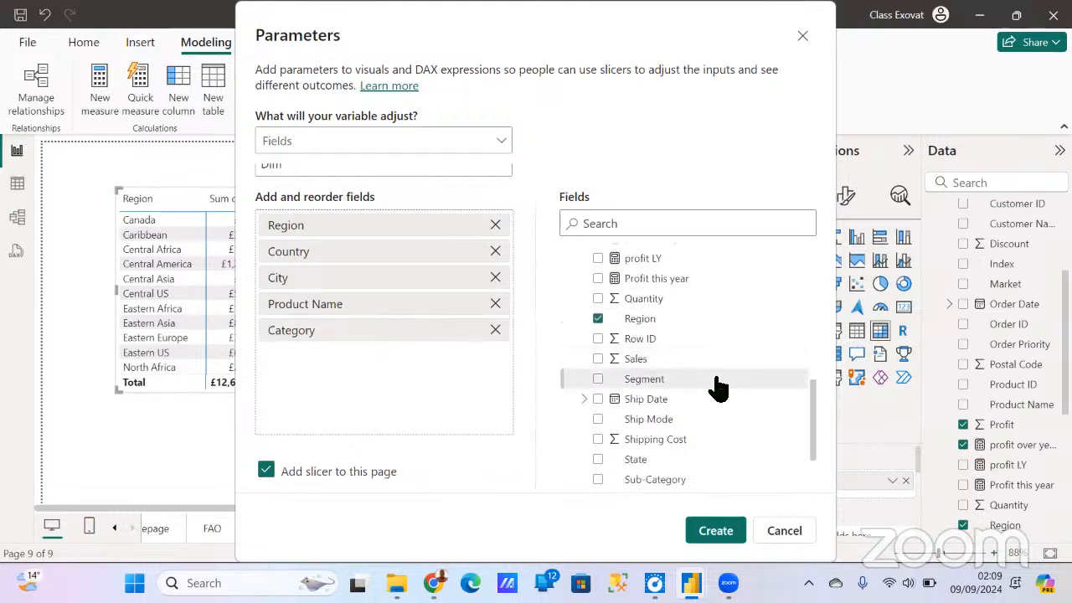
scroll(724, 389, "down", 2)
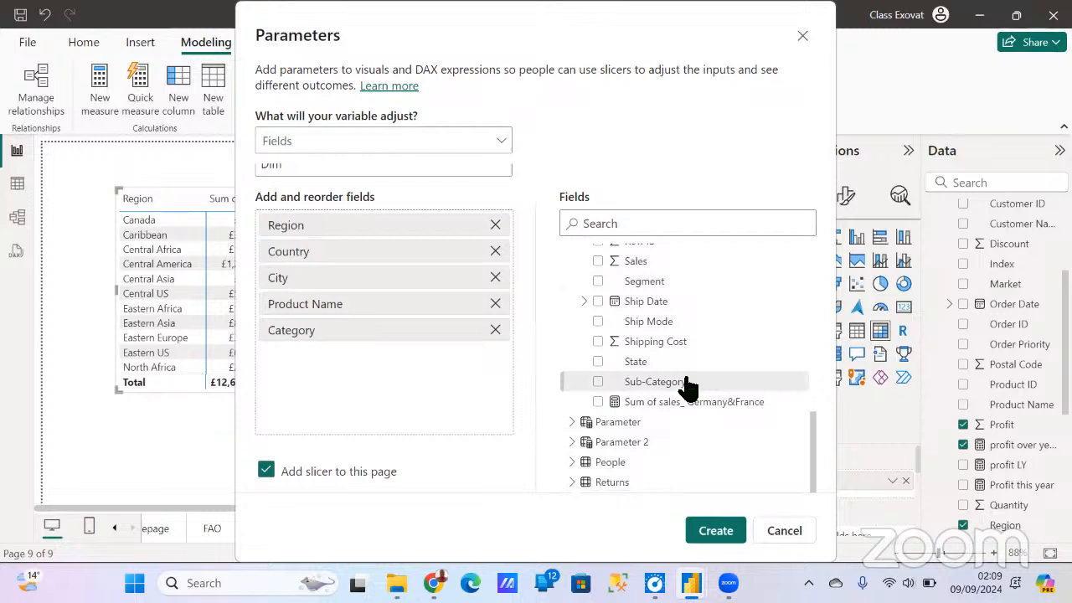
left_click_drag(687, 385, 428, 379)
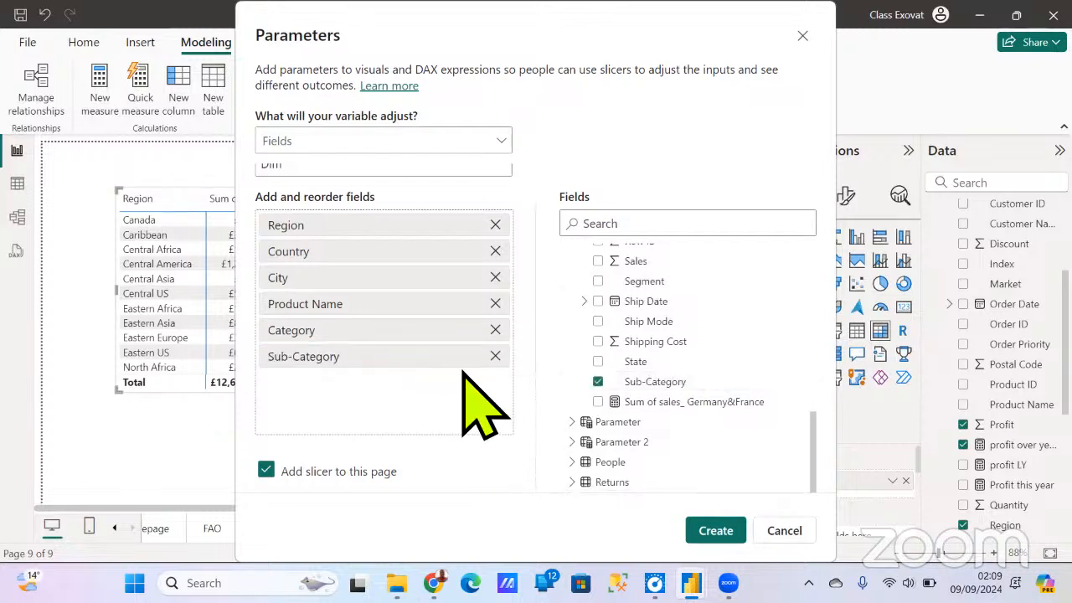
scroll(687, 334, "up", 4)
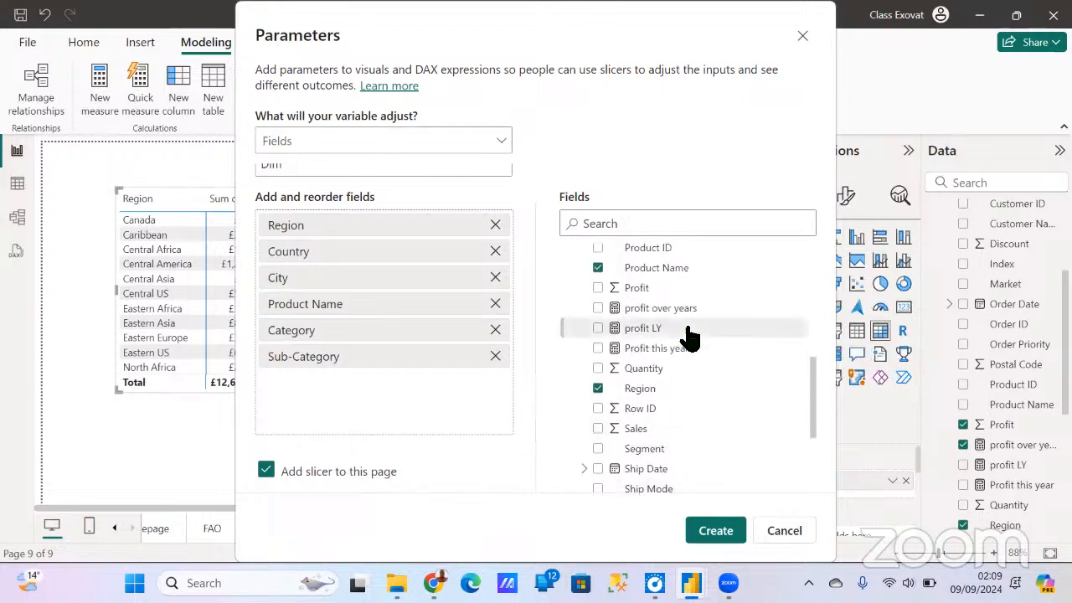
scroll(688, 337, "up", 2)
scroll(713, 347, "down", 5)
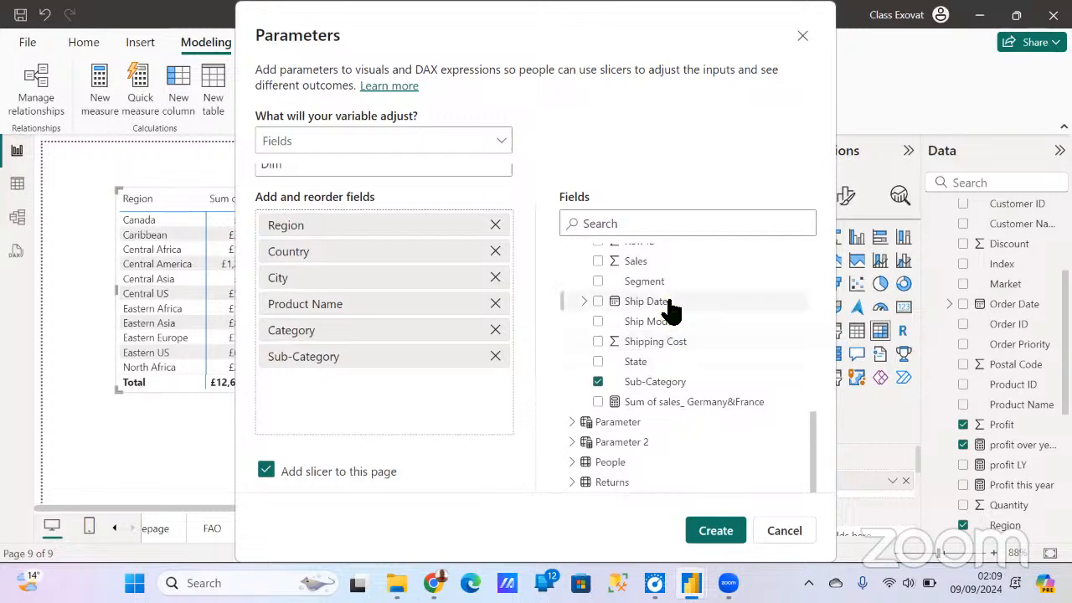
left_click_drag(530, 375, 438, 400)
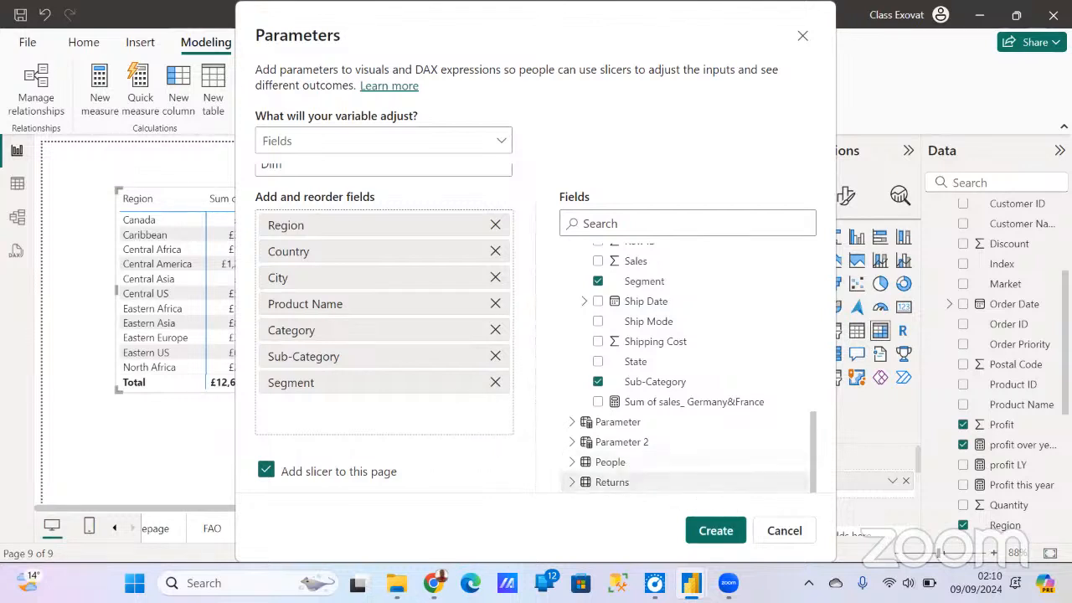
- Create the Dim parameter with its slicer on the page and dismiss the formula that defines it
mouse_move(728, 583)
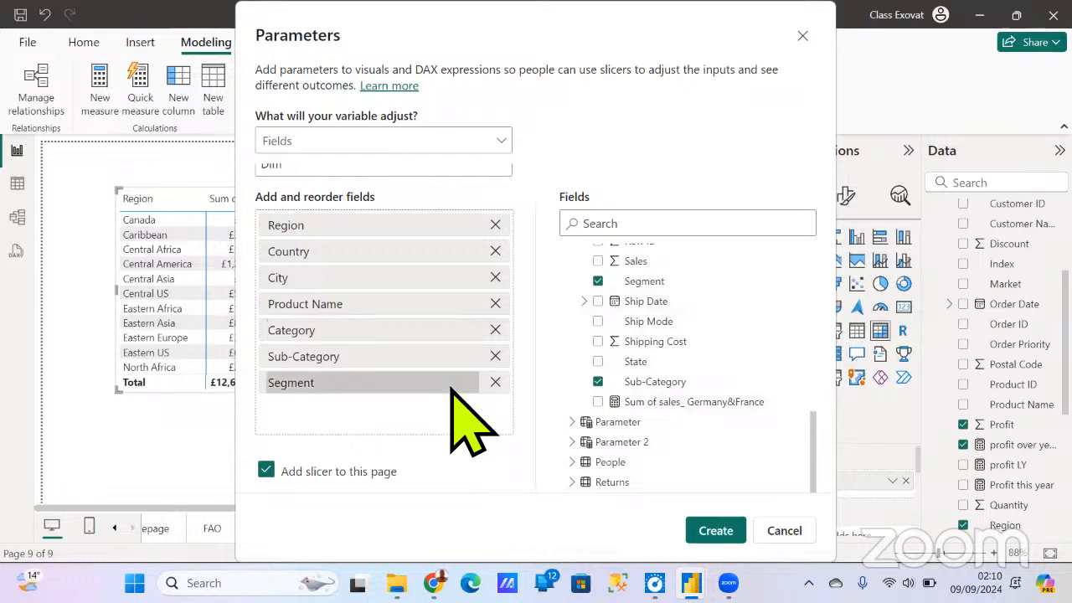
left_click(701, 530)
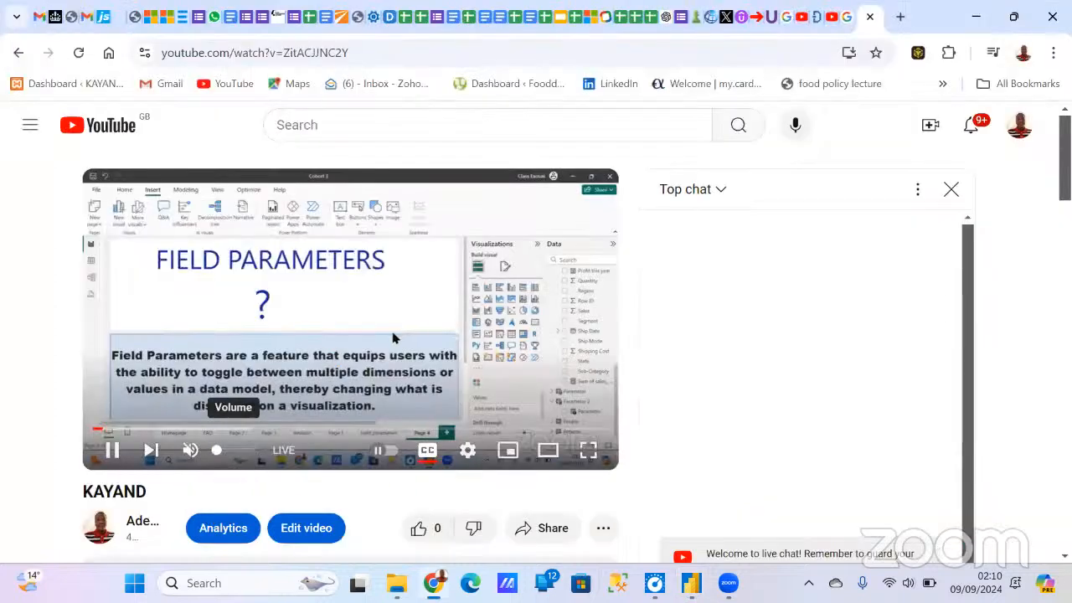
left_click(691, 583)
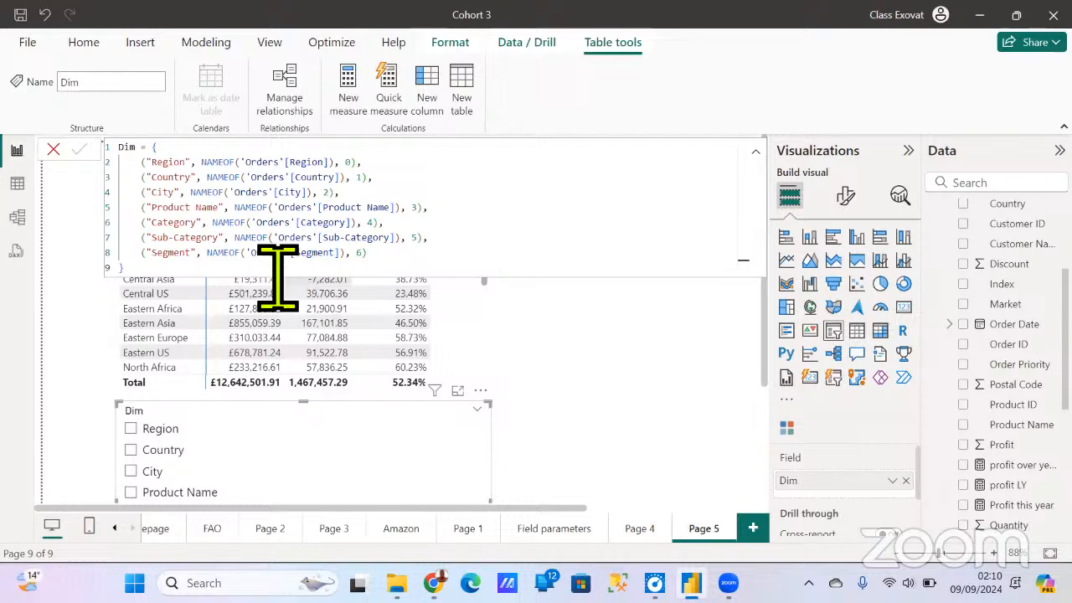
left_click(53, 150)
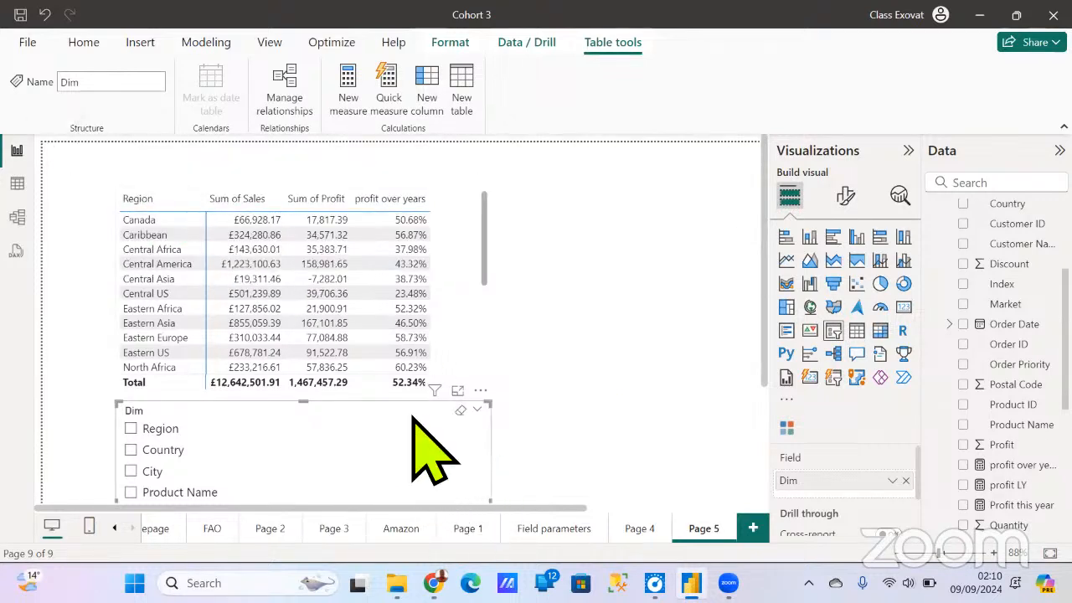
- Move the Dim slicer out from under the matrix, and narrow the matrix and shift it toward the page's upper-left corner
left_click_drag(416, 410, 641, 395)
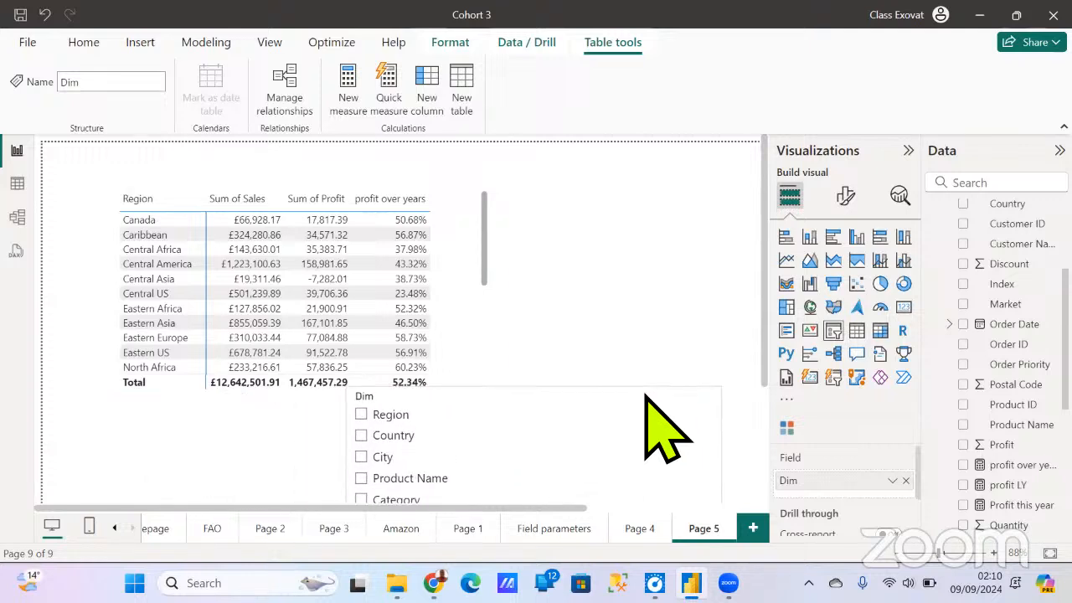
left_click(471, 303)
left_click_drag(491, 292, 452, 289)
left_click_drag(438, 179, 370, 176)
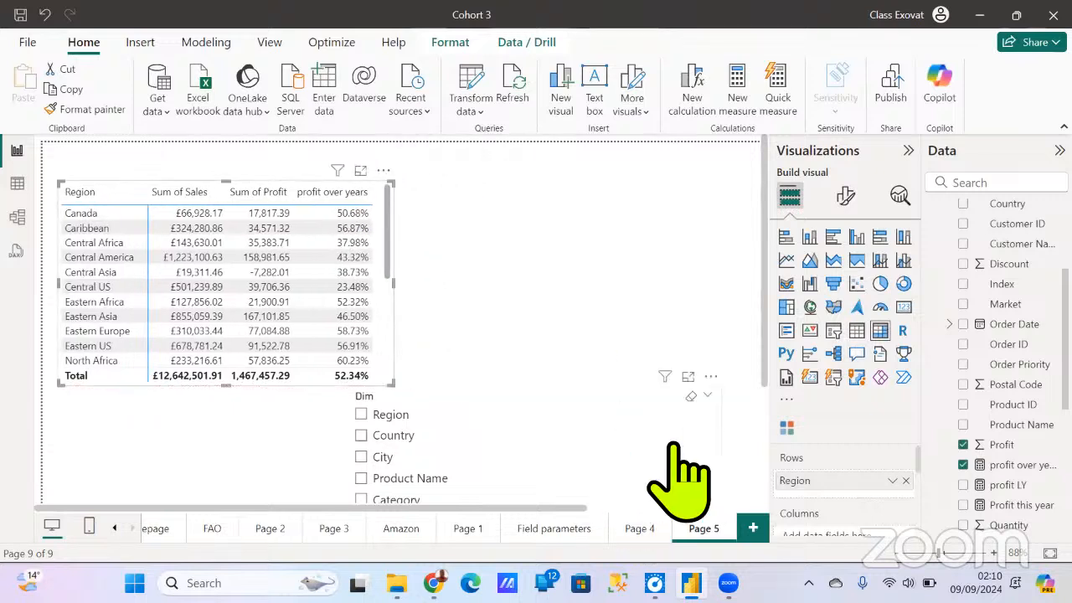
- Place the Dim slicer beside the matrix, sized to show all its options, and leave Country unselected
left_click(708, 437)
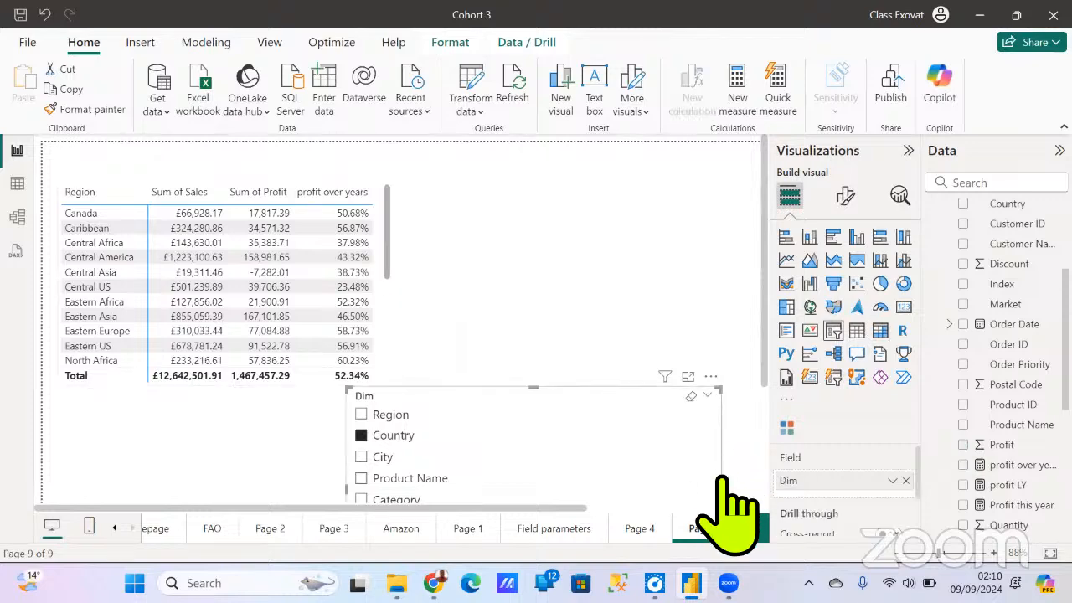
left_click_drag(734, 493, 639, 237)
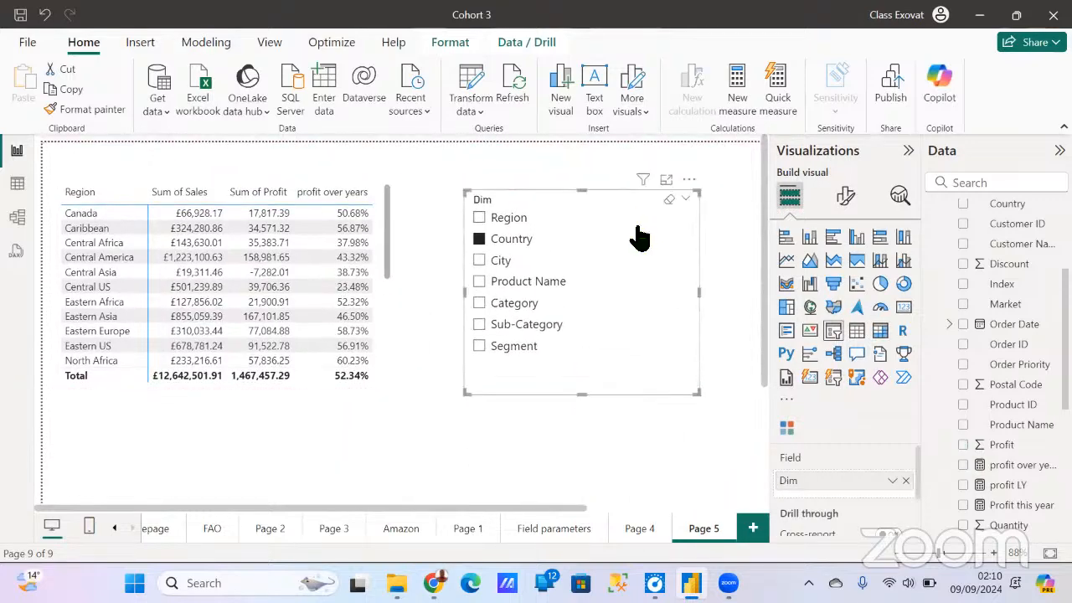
left_click(482, 242)
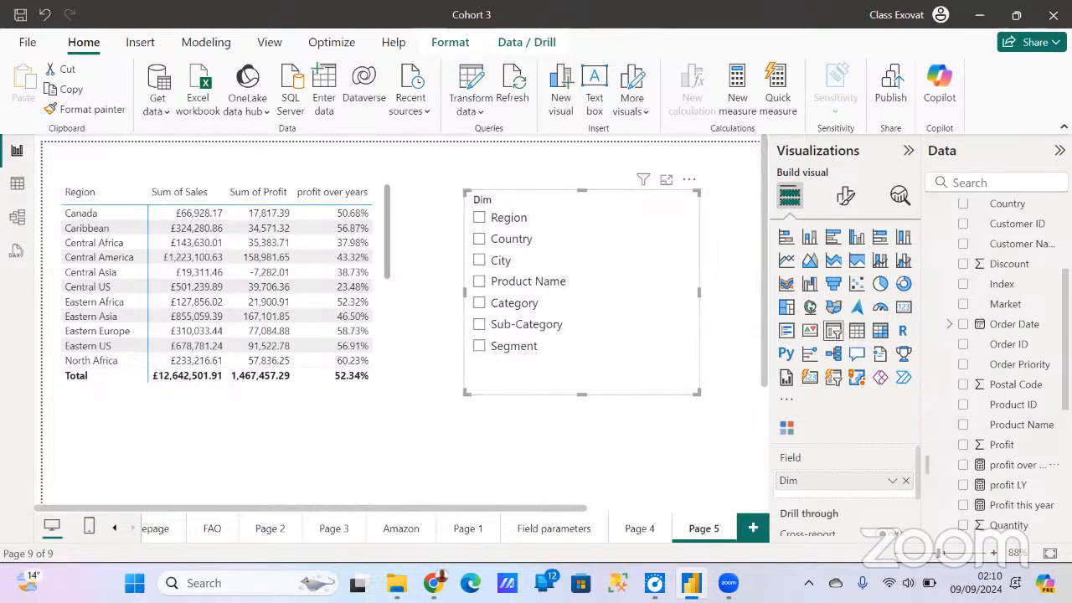
- Collapse the Orders table in the data list and expand the Dim table to reach its Dim field
scroll(997, 369, "down", 5)
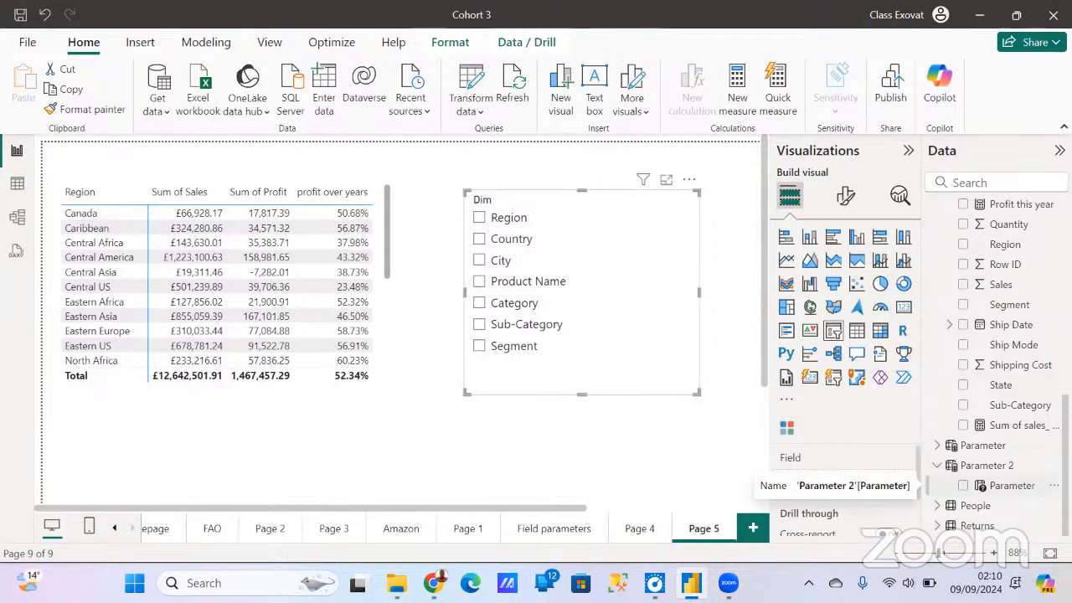
scroll(996, 369, "up", 6)
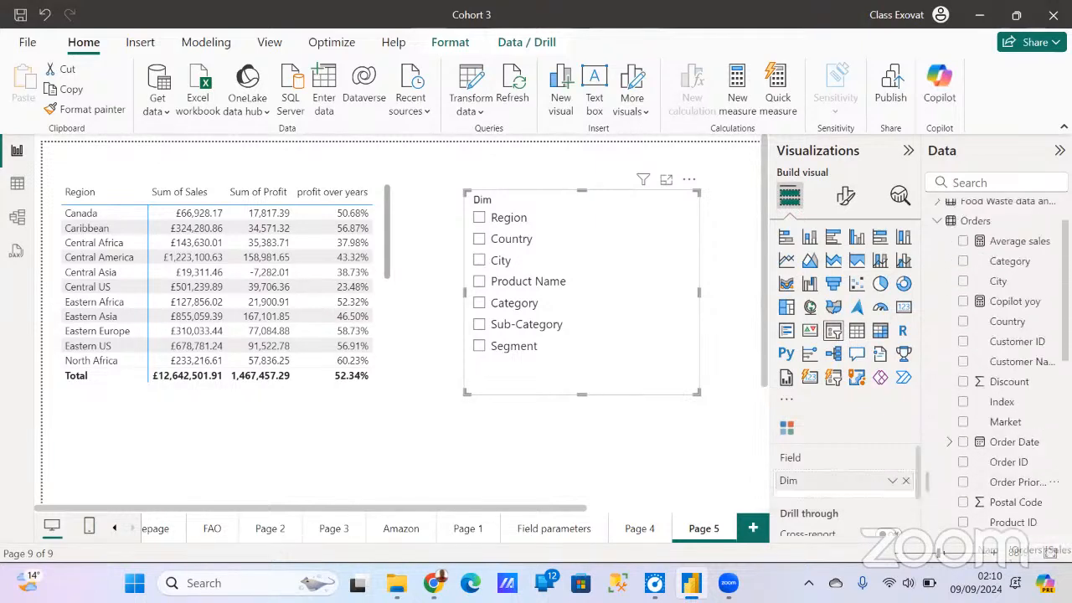
left_click(938, 270)
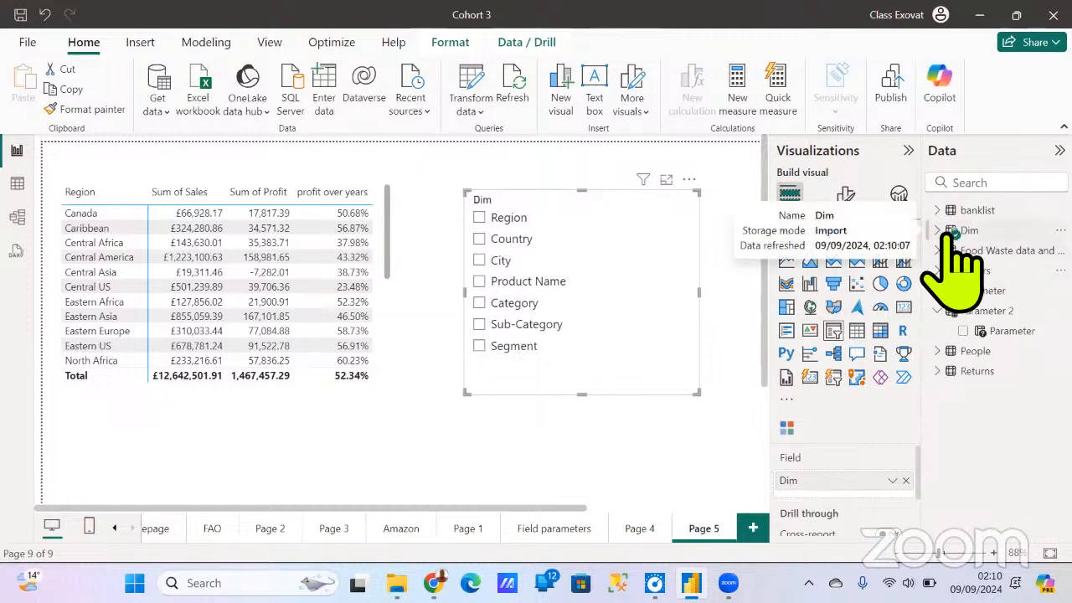
left_click(953, 234)
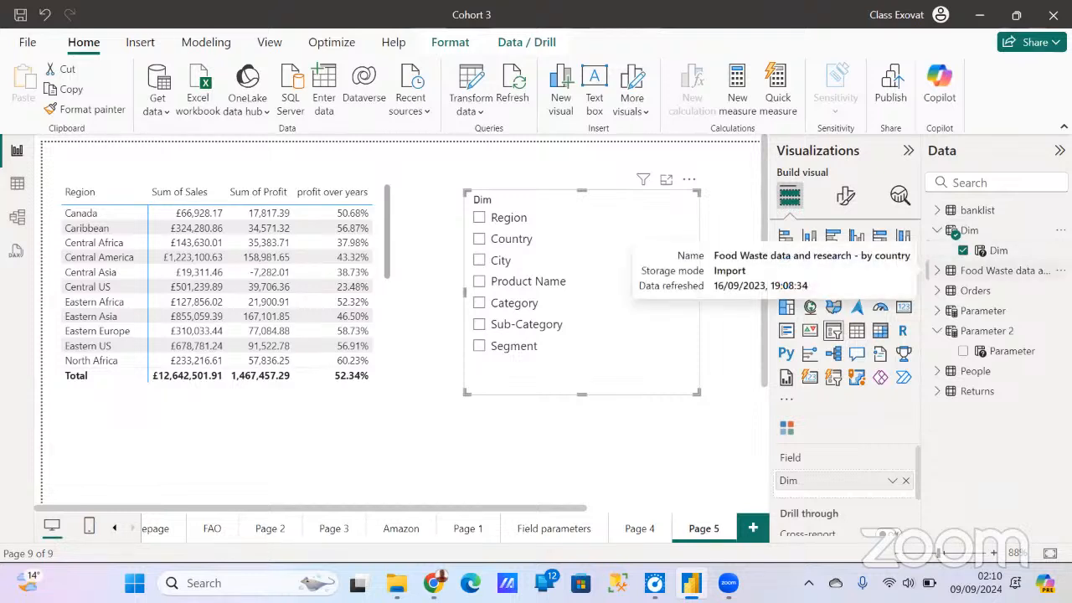
- Test the Dim slicer by selecting Region, Country, City, Product Name and Category in turn, leaving no option selected
left_click(509, 220)
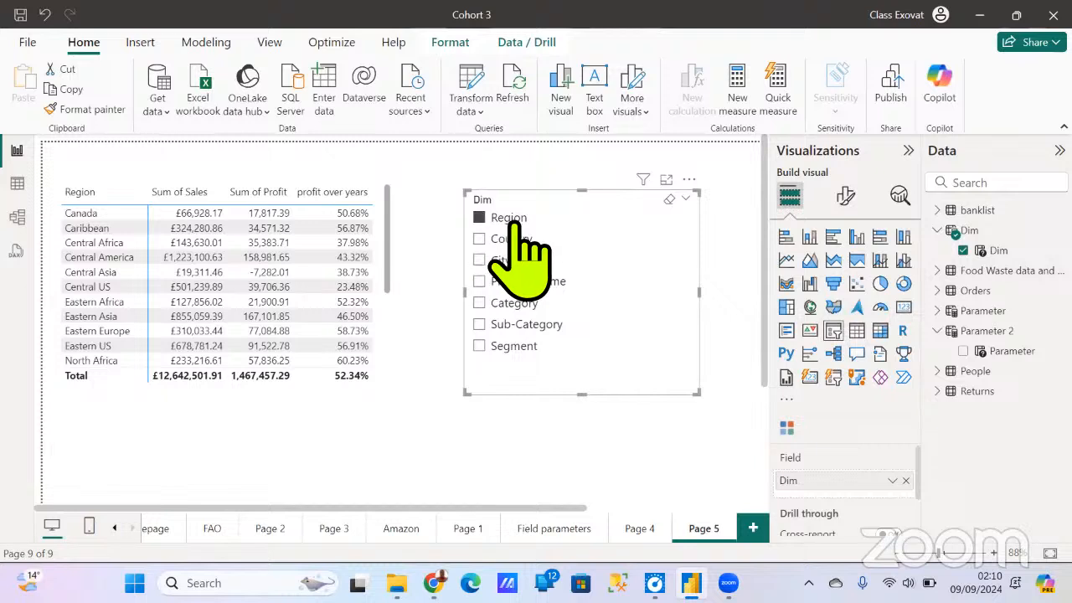
left_click(509, 240)
left_click(507, 261)
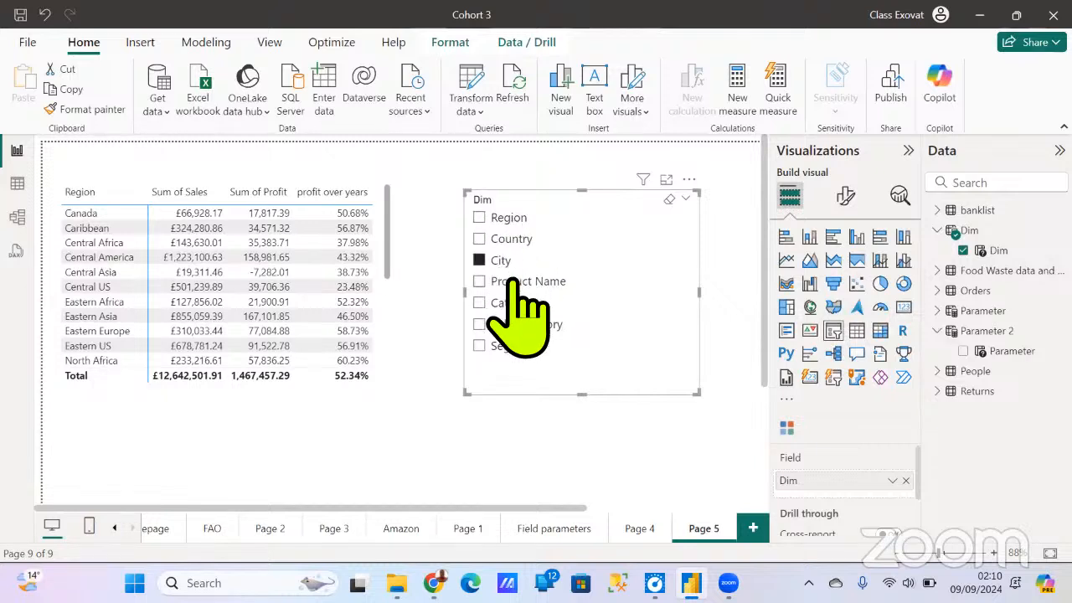
left_click(512, 282)
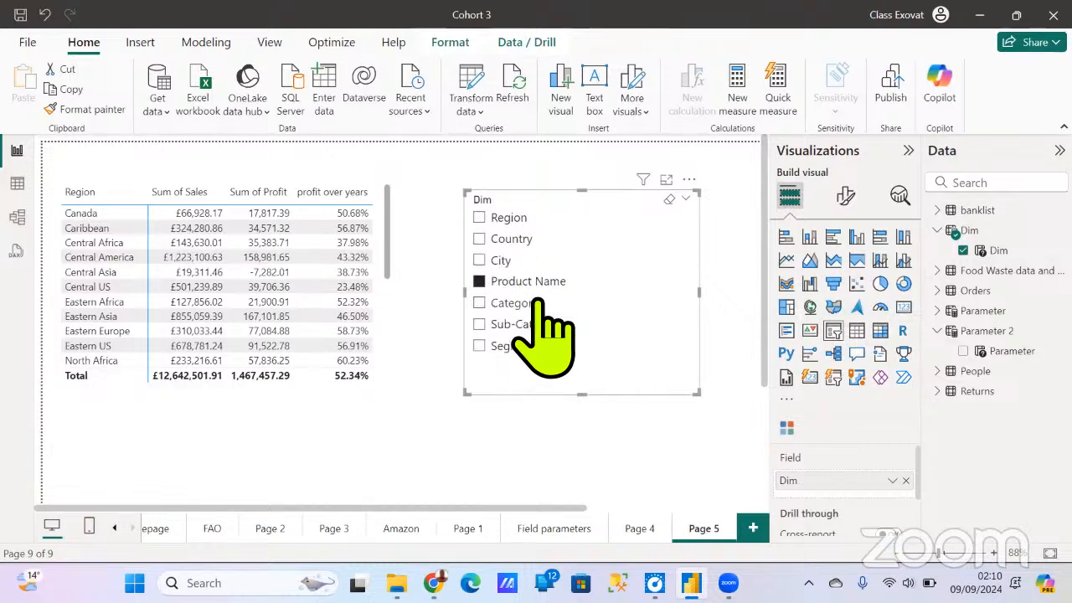
left_click(502, 303)
left_click(501, 305)
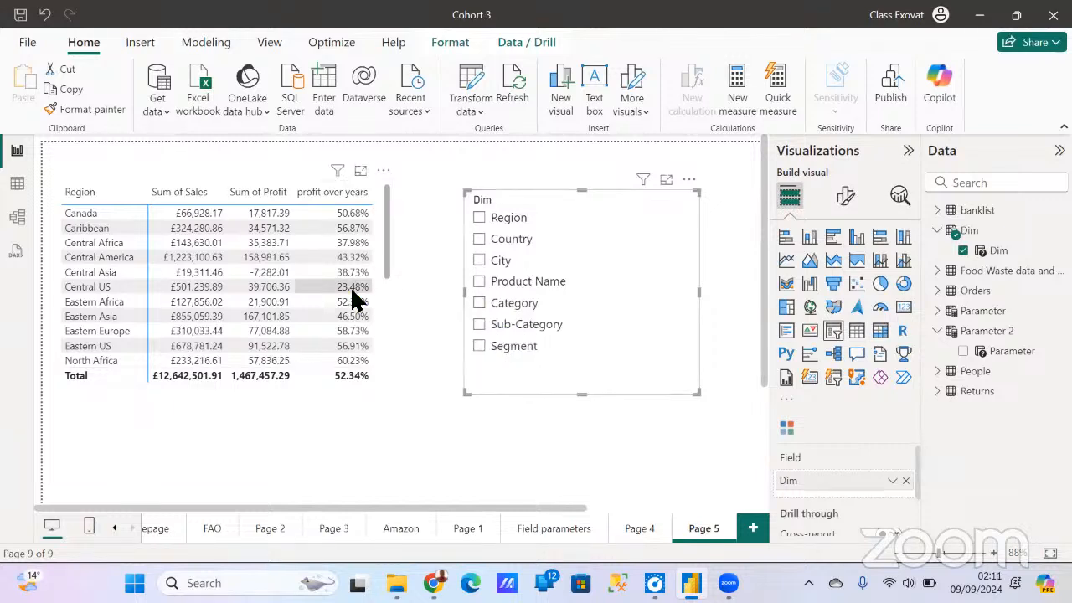
- Replace Region with the Dim parameter field in the matrix's rows
left_click(387, 341)
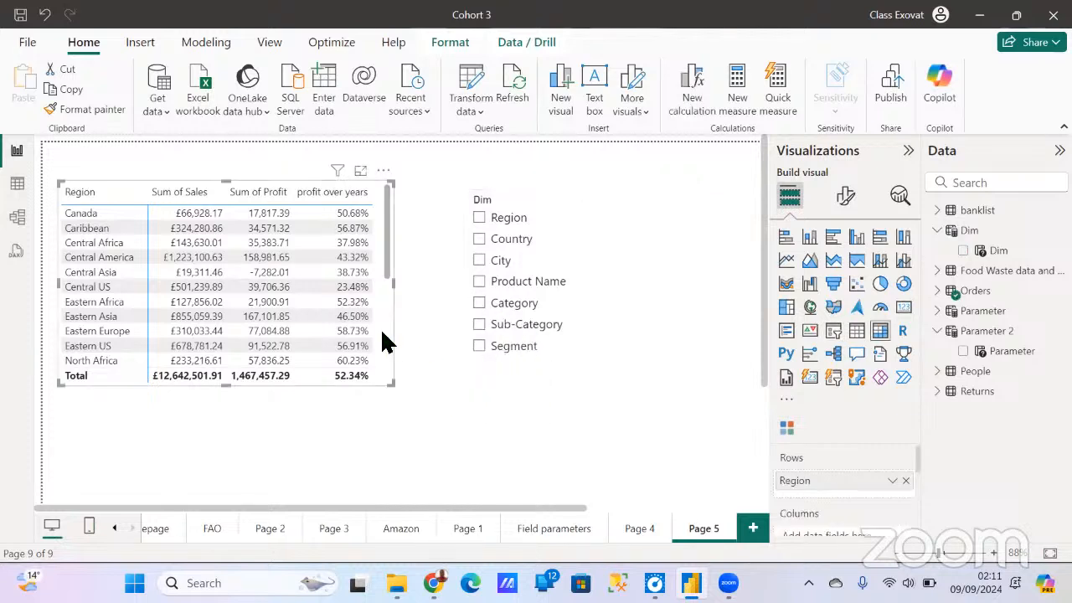
left_click(906, 482)
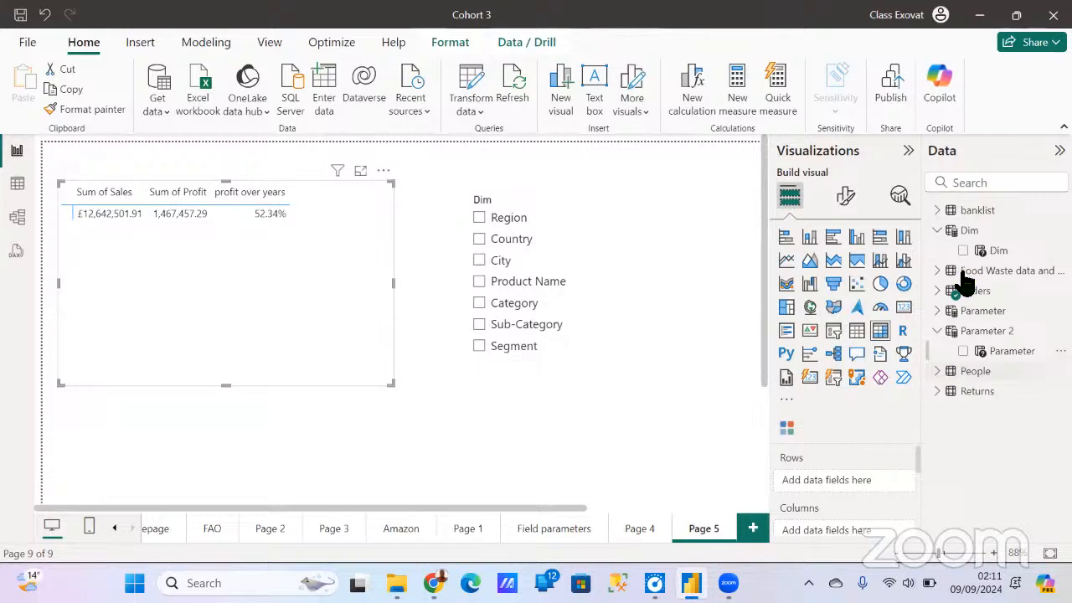
left_click_drag(984, 274, 839, 485)
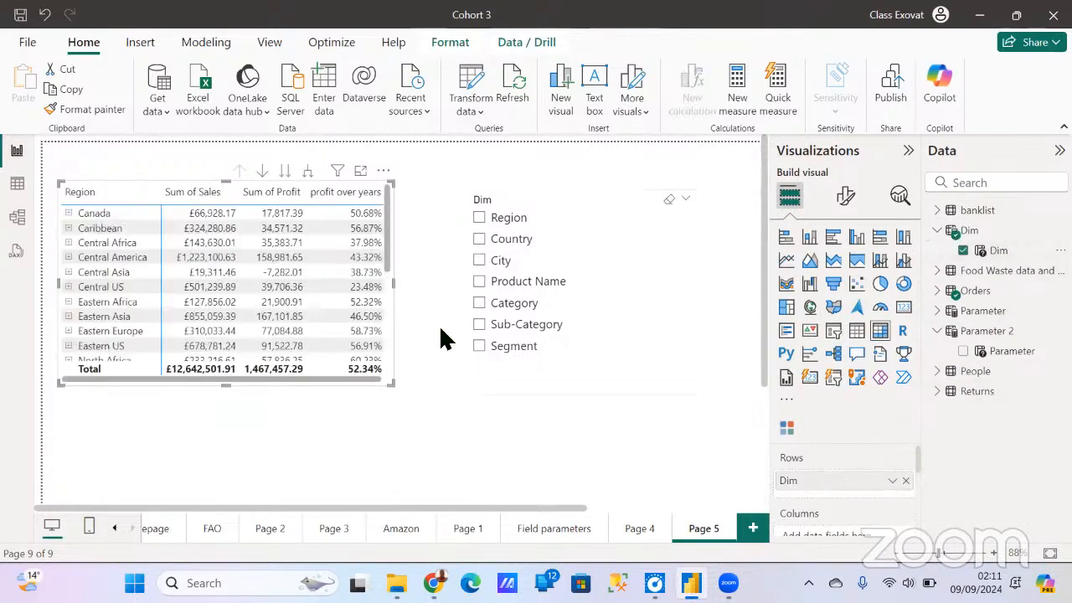
- Expand the matrix's Canada row through Canada, Abbotsford, Acco Binder Covers, Office Supplies and Binders to the segment level
left_click(70, 214)
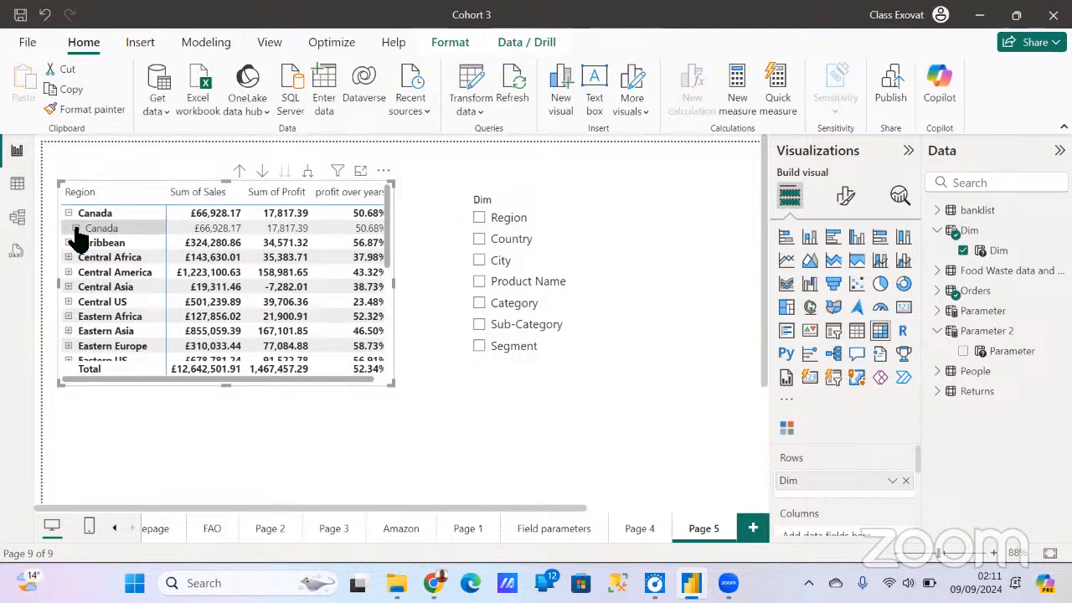
left_click(75, 229)
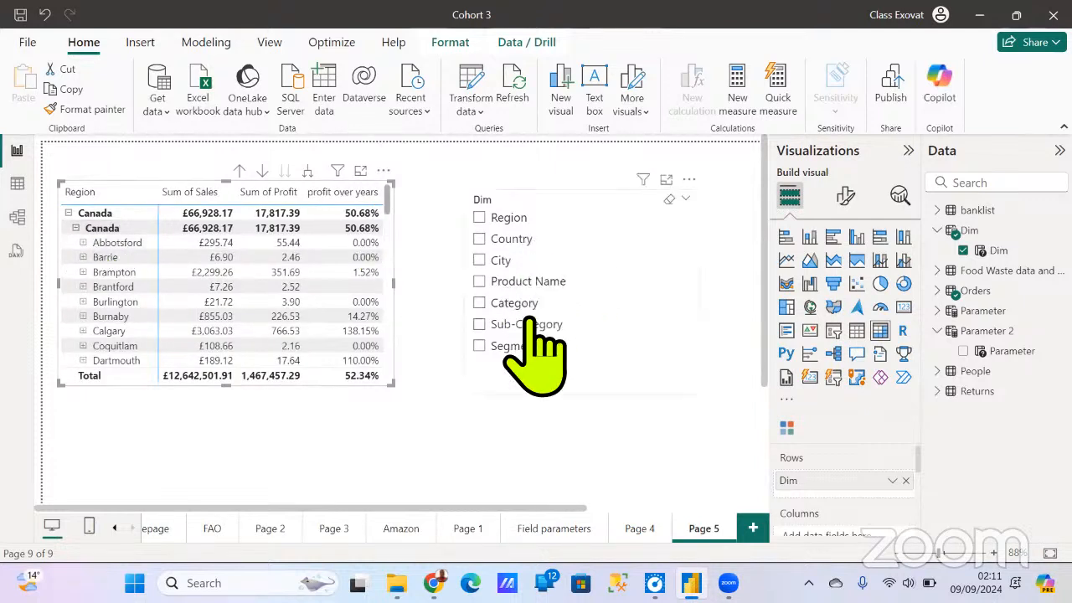
left_click(83, 242)
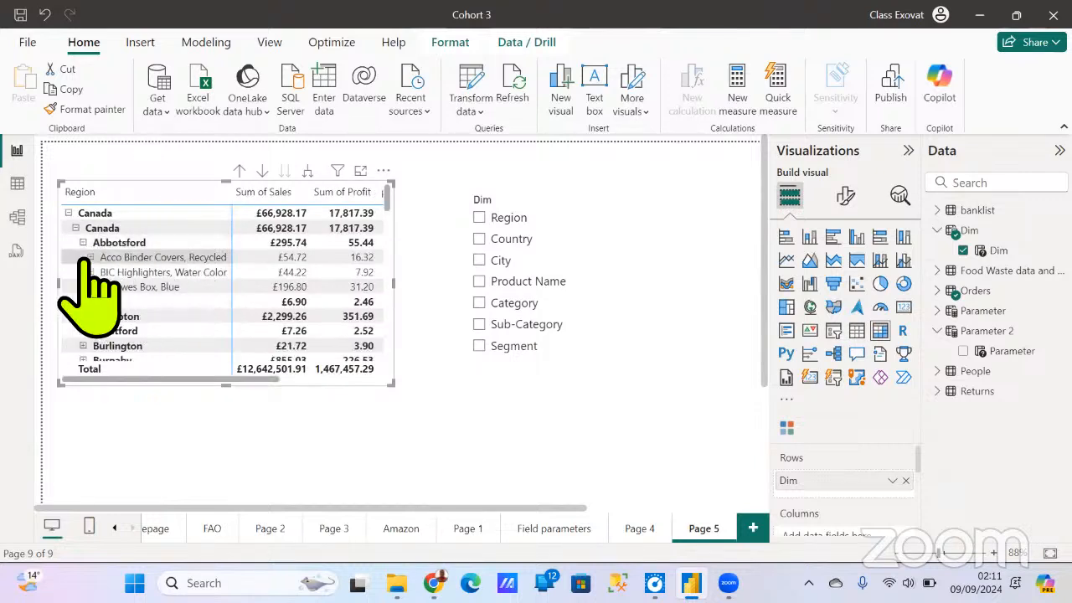
left_click(91, 258)
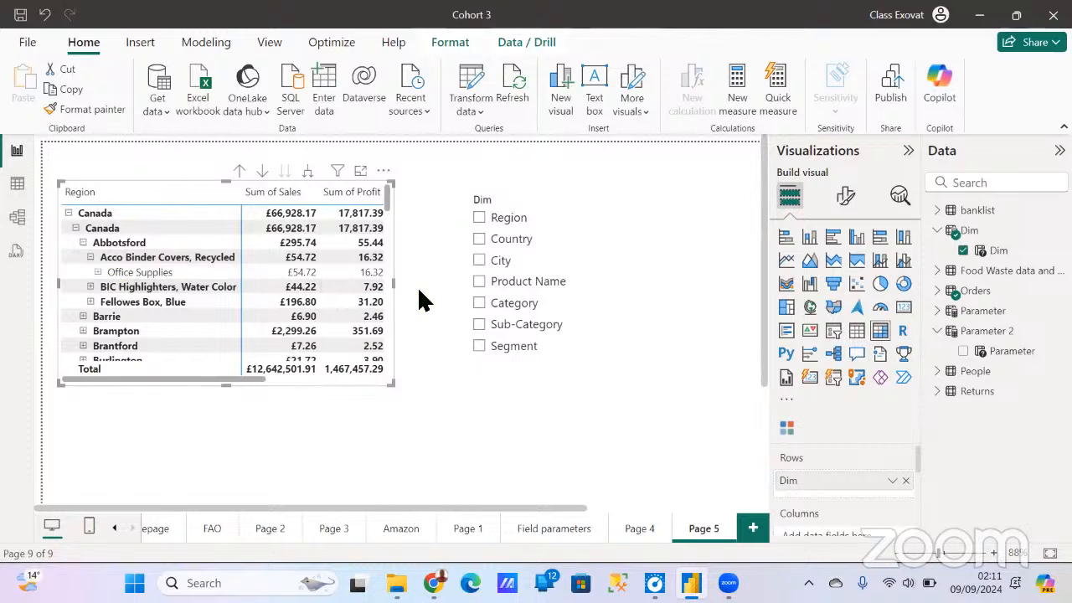
left_click(98, 272)
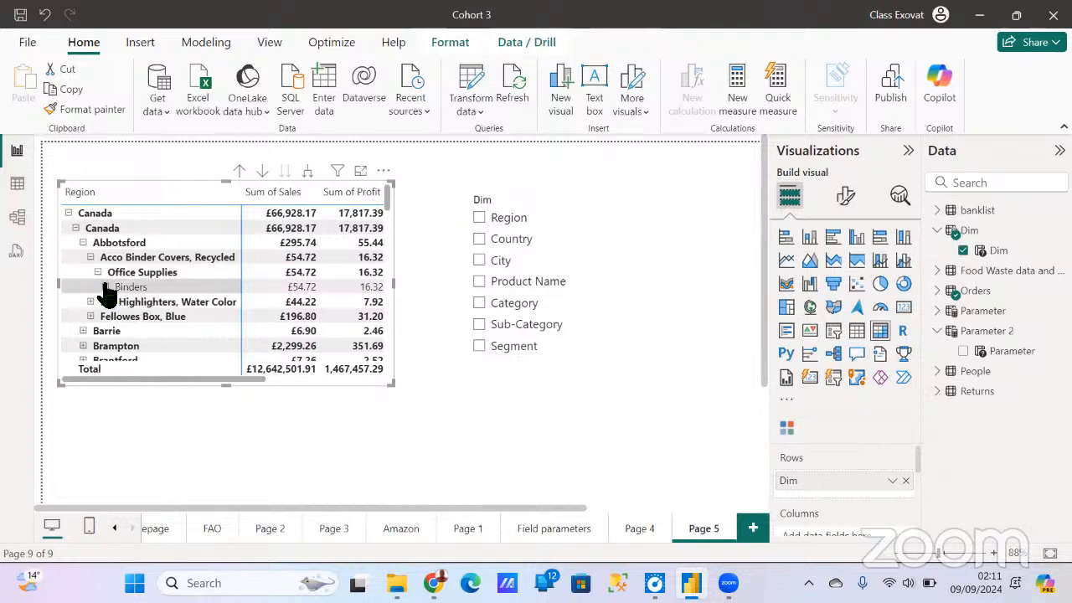
left_click(105, 287)
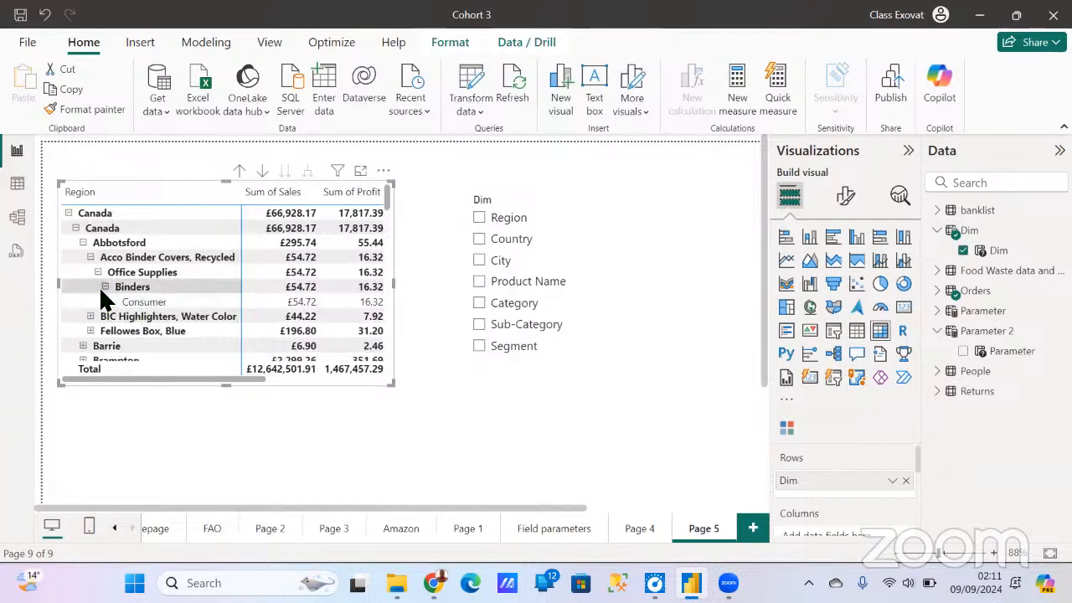
- Collapse the expanded Canada branch level by level until only the region rows remain in the matrix
left_click(105, 287)
left_click(98, 272)
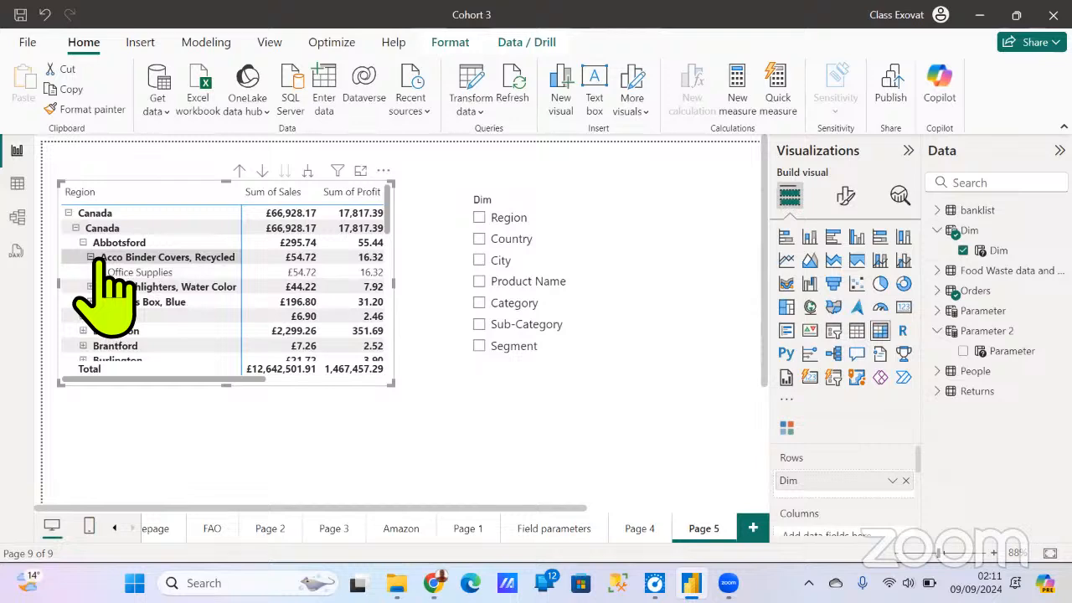
left_click(91, 257)
left_click(84, 242)
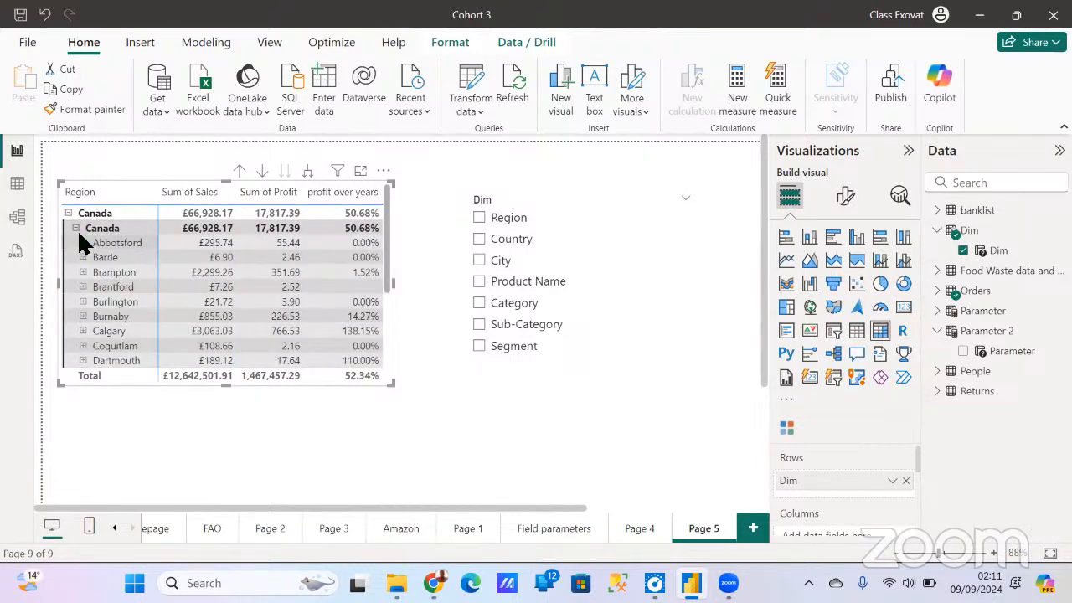
left_click(73, 228)
left_click(69, 214)
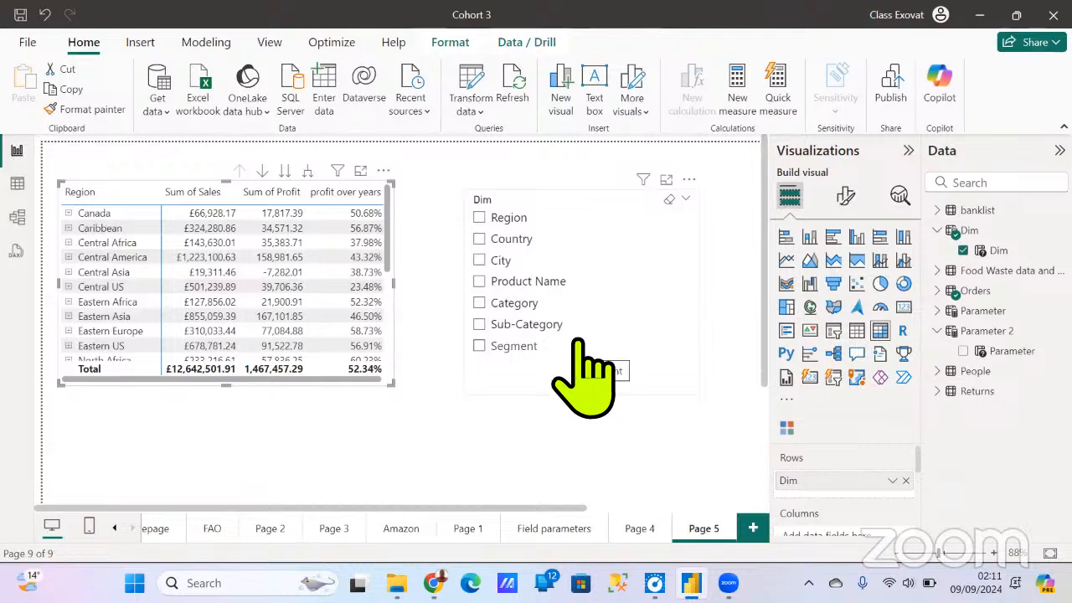
- Switch the matrix rows to Region and then to Country with the Dim slicer, and look through the country rows
left_click(493, 218)
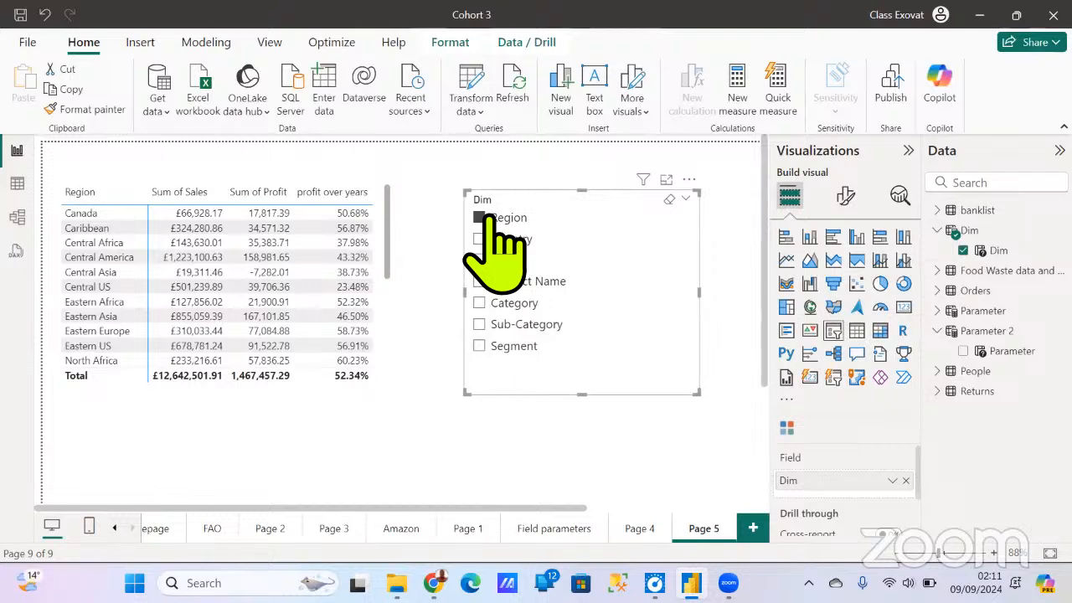
scroll(119, 302, "down", 4)
scroll(130, 301, "up", 4)
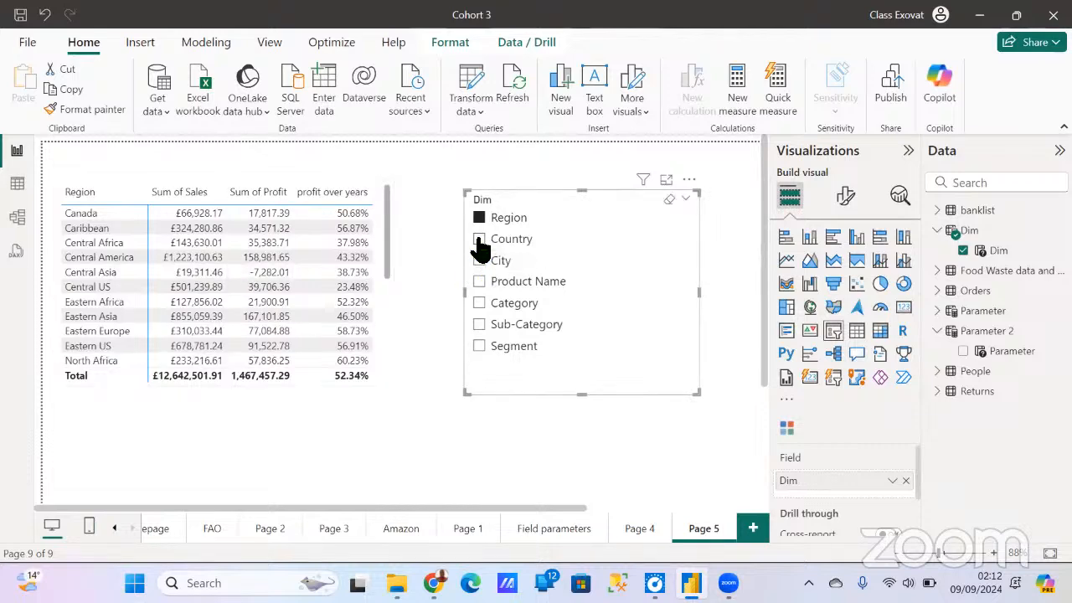
scroll(251, 287, "down", 10)
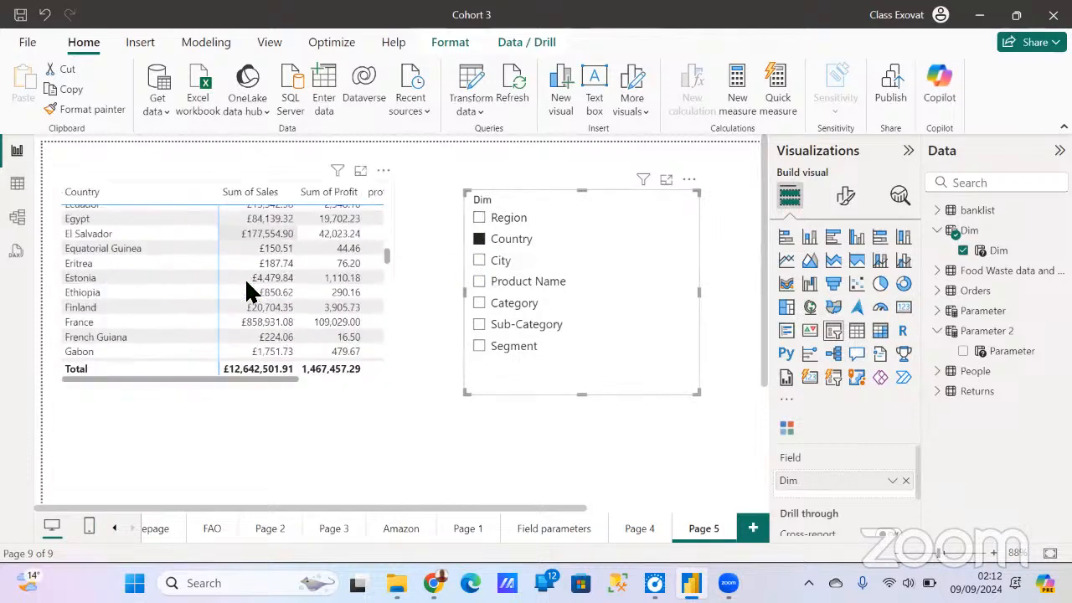
scroll(252, 287, "up", 10)
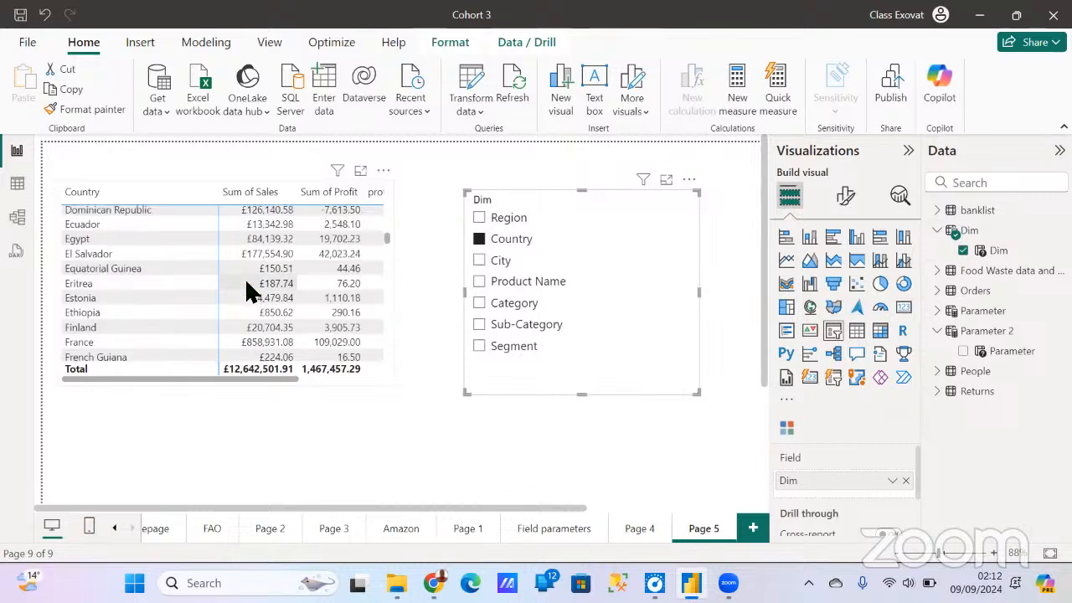
- Switch the matrix rows to City, Product Name and Category in turn with the Dim slicer, and clear the selection
left_click(496, 263)
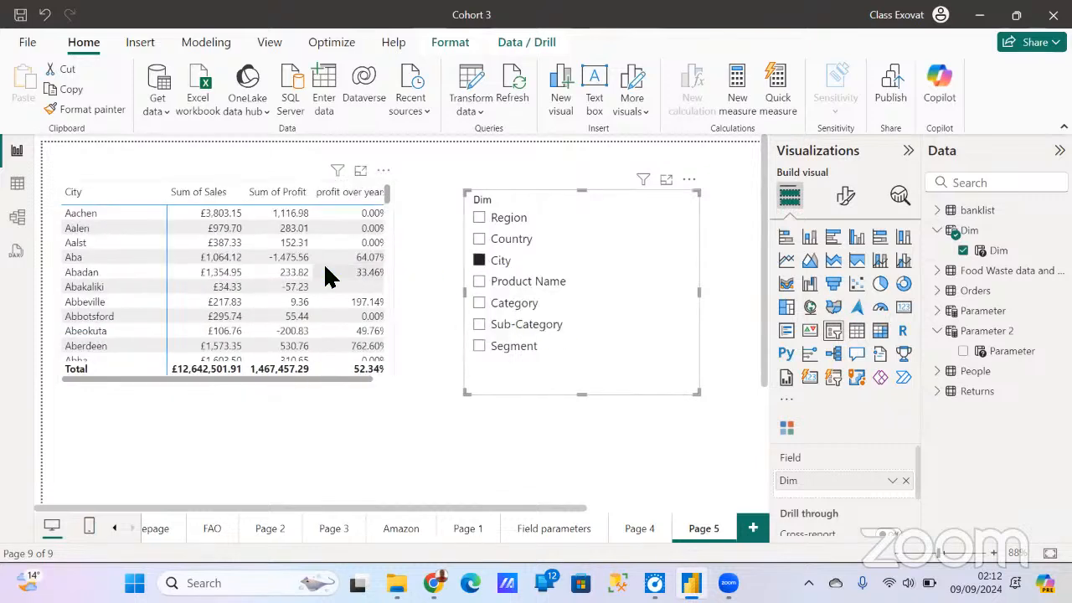
left_click(482, 284)
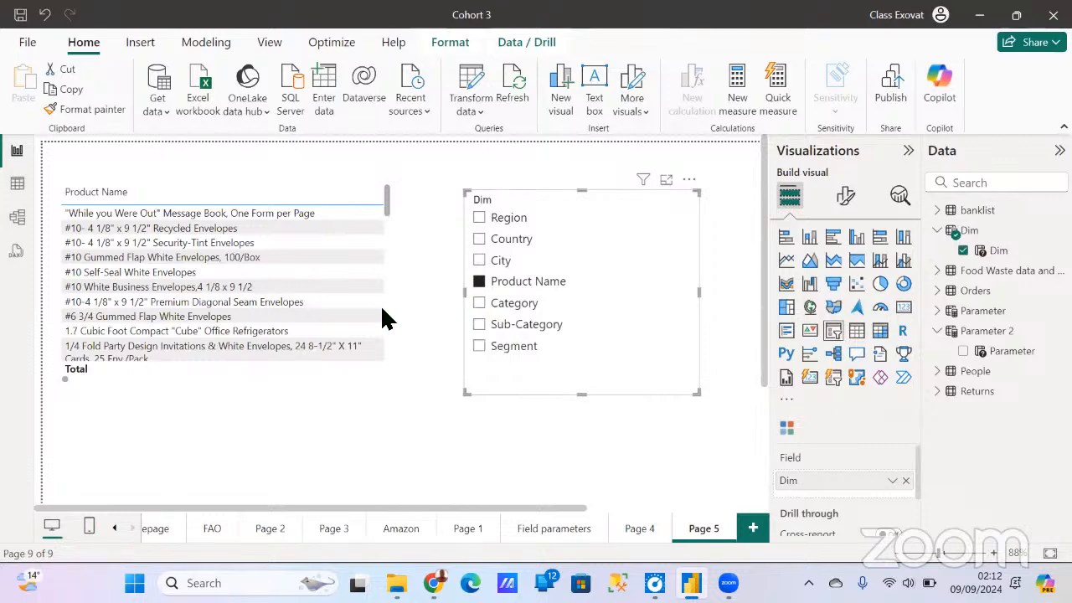
scroll(263, 299, "down", 5)
left_click(480, 304)
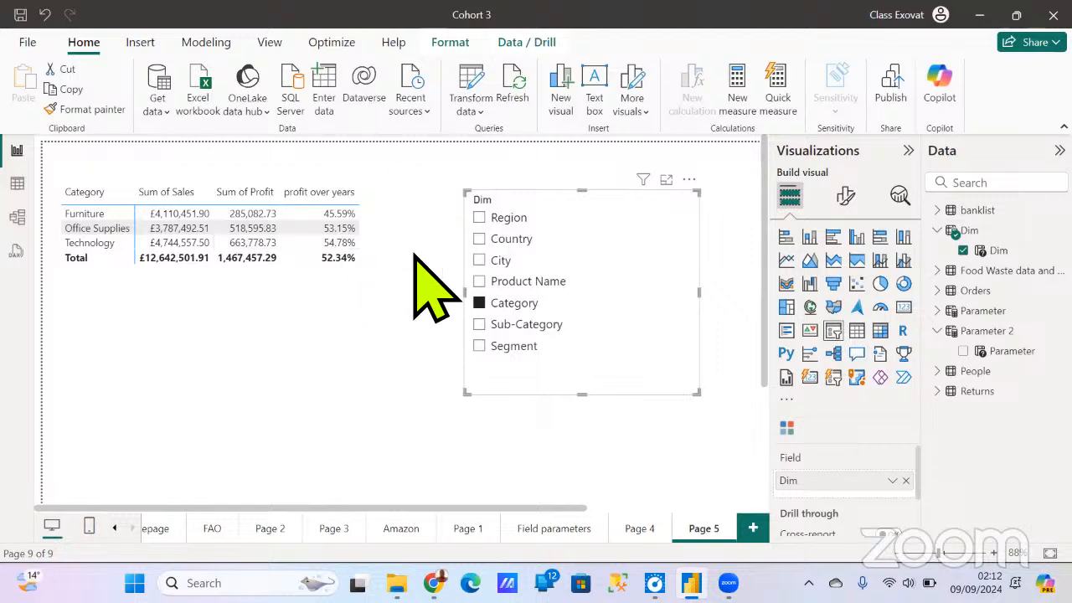
left_click(479, 304)
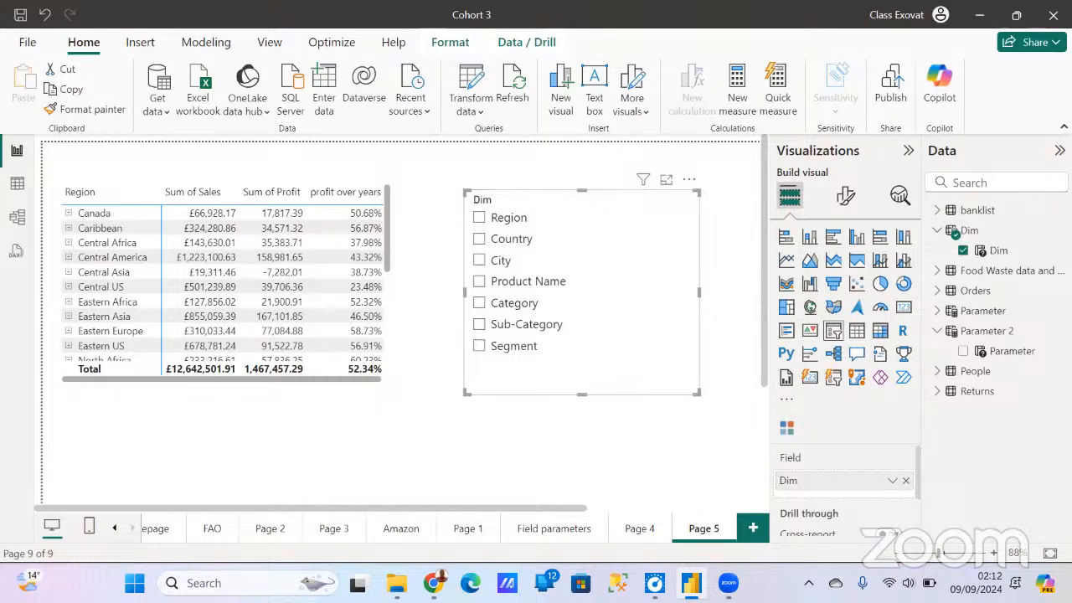
- On the Field parameters page, show the matrix by Business segments, and expand and collapse the Consumer row
left_click(554, 527)
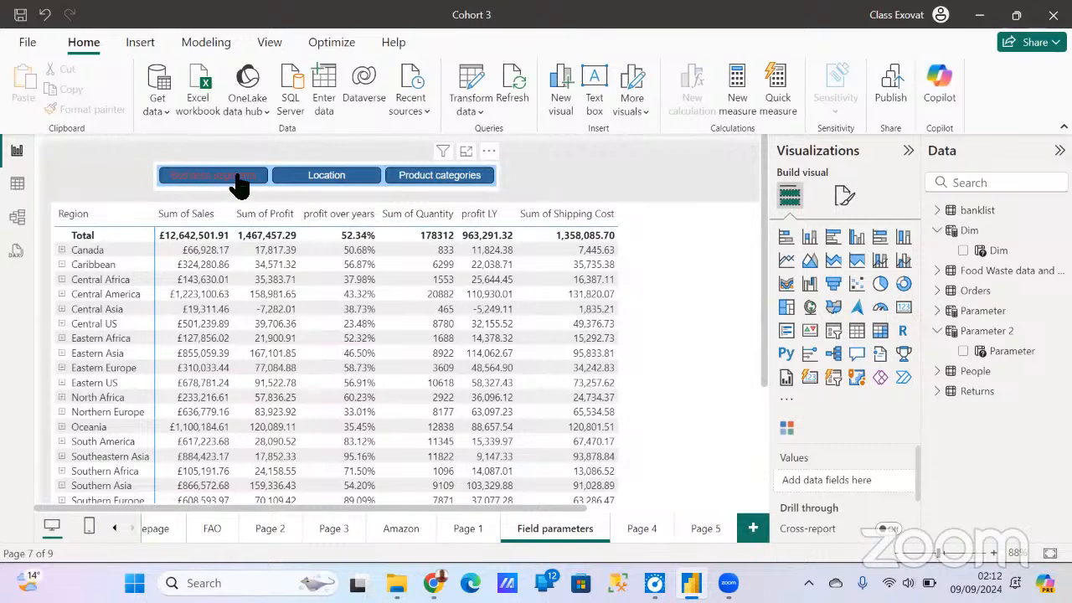
left_click(238, 178)
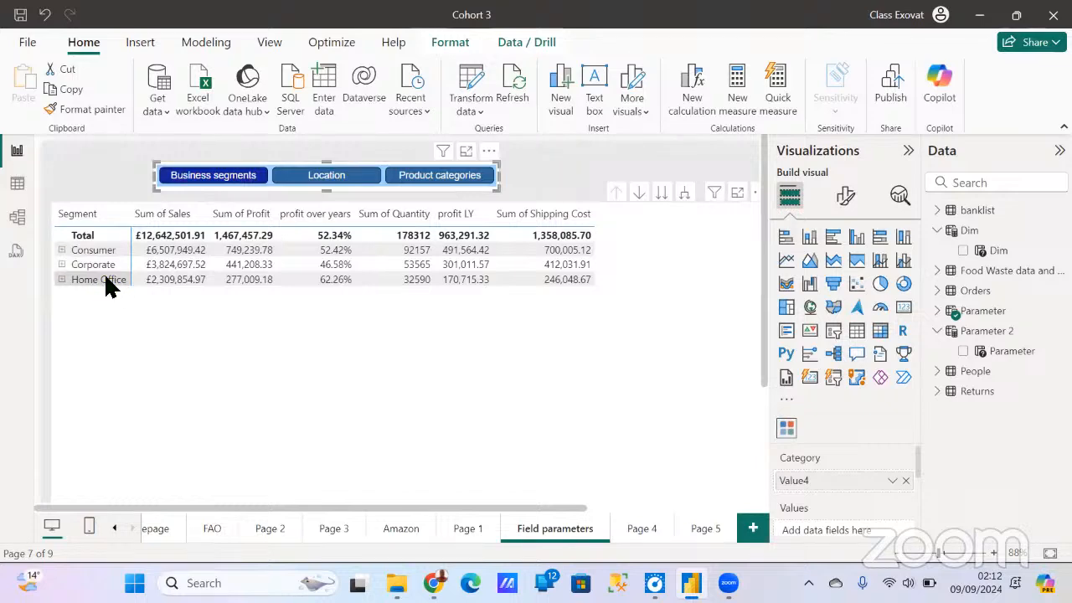
left_click(62, 249)
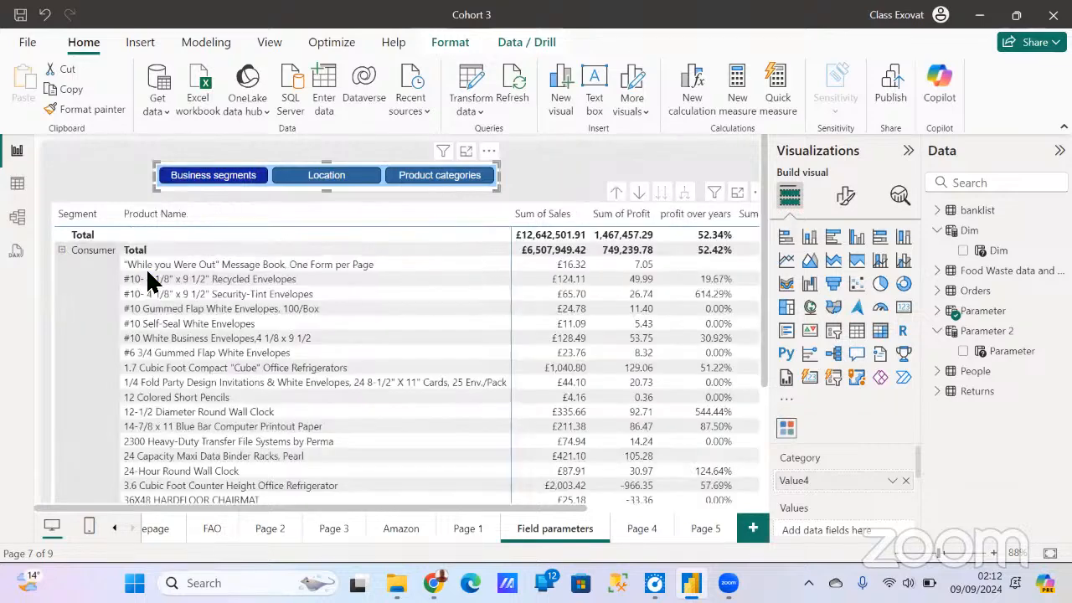
left_click(63, 251)
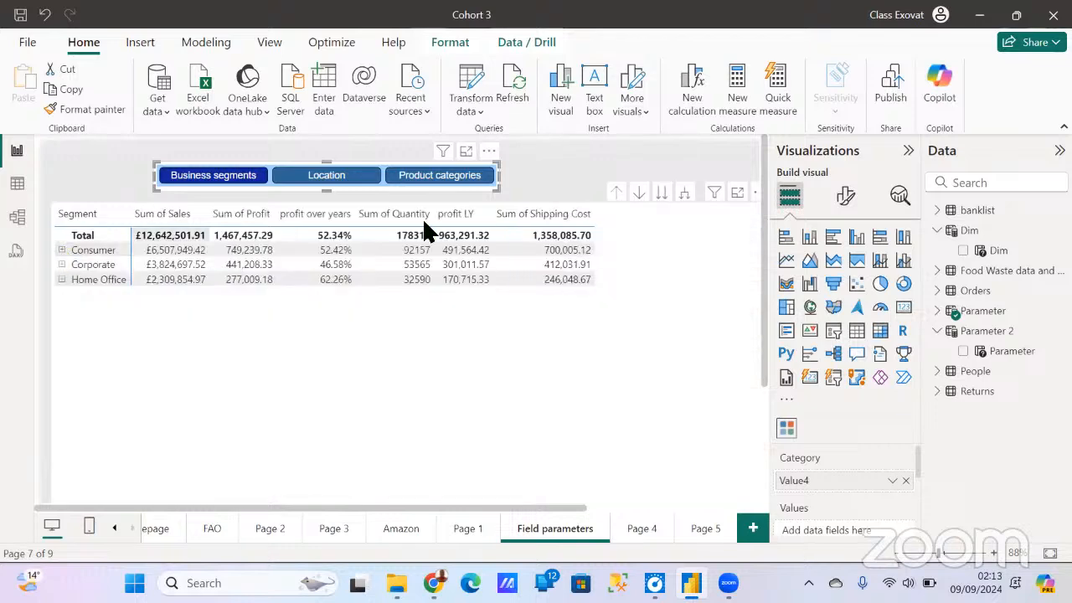
- Show the matrix by Location and expand Central Asia, Kazakhstan and Almaty down to the product names
left_click(363, 186)
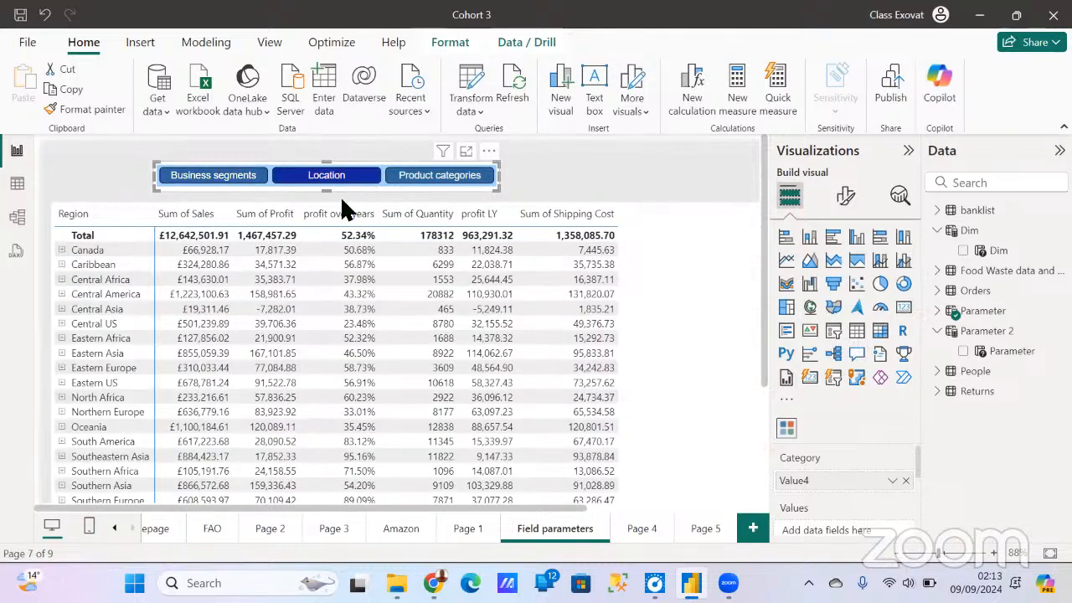
left_click(61, 309)
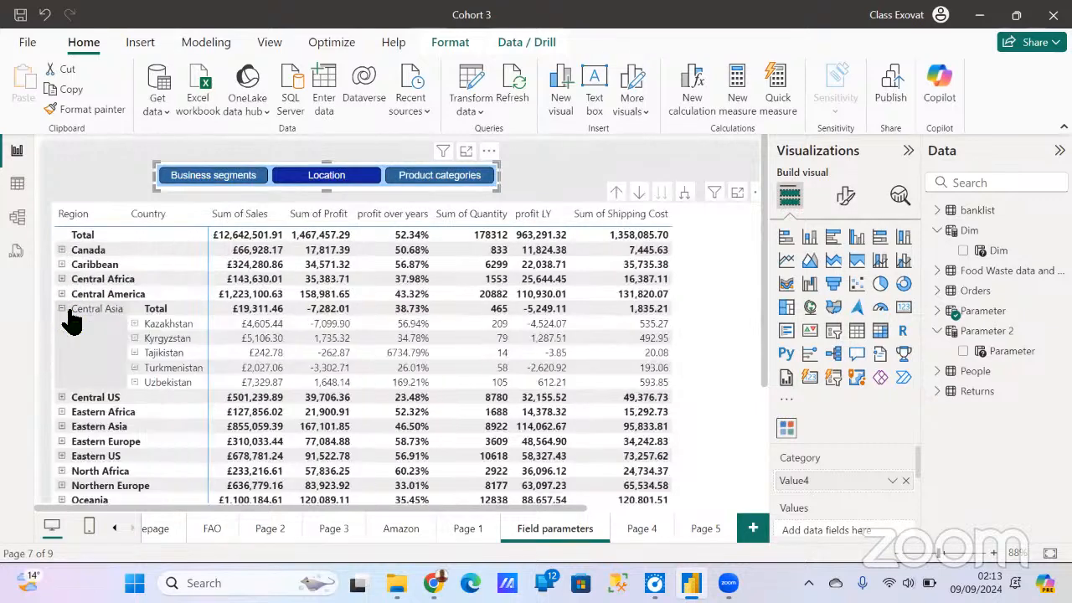
left_click(134, 324)
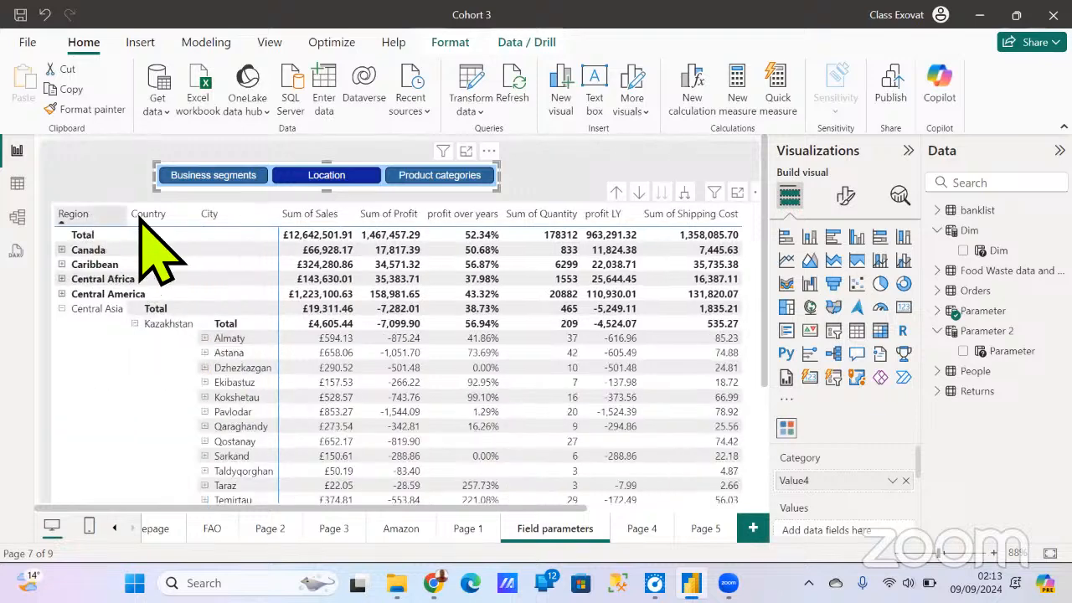
left_click(206, 338)
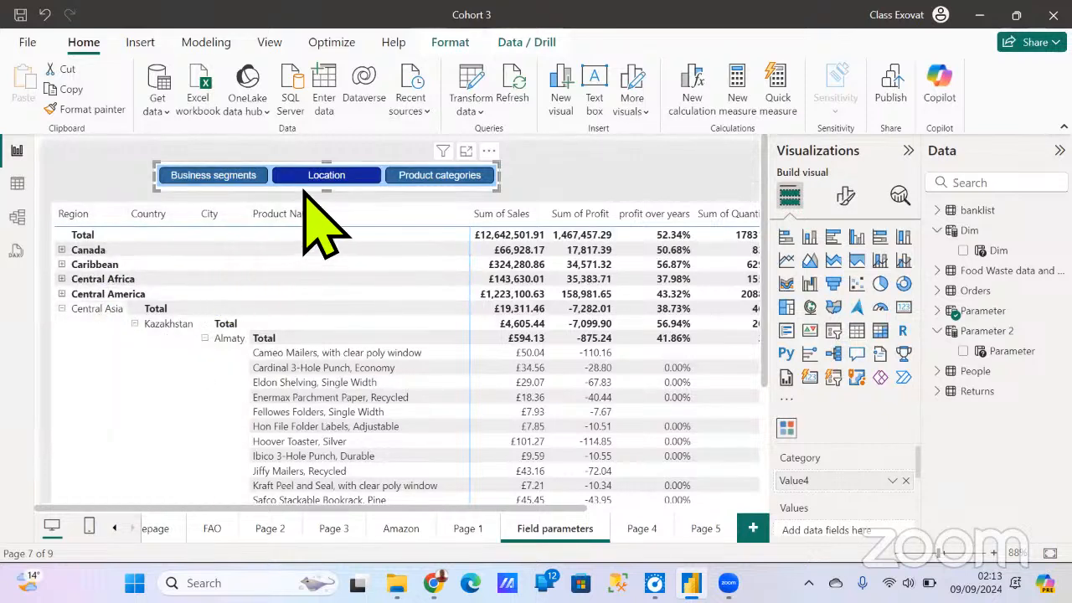
- Return to Page 5 and examine the options in the Dim slicer beside the matrix
left_click(704, 529)
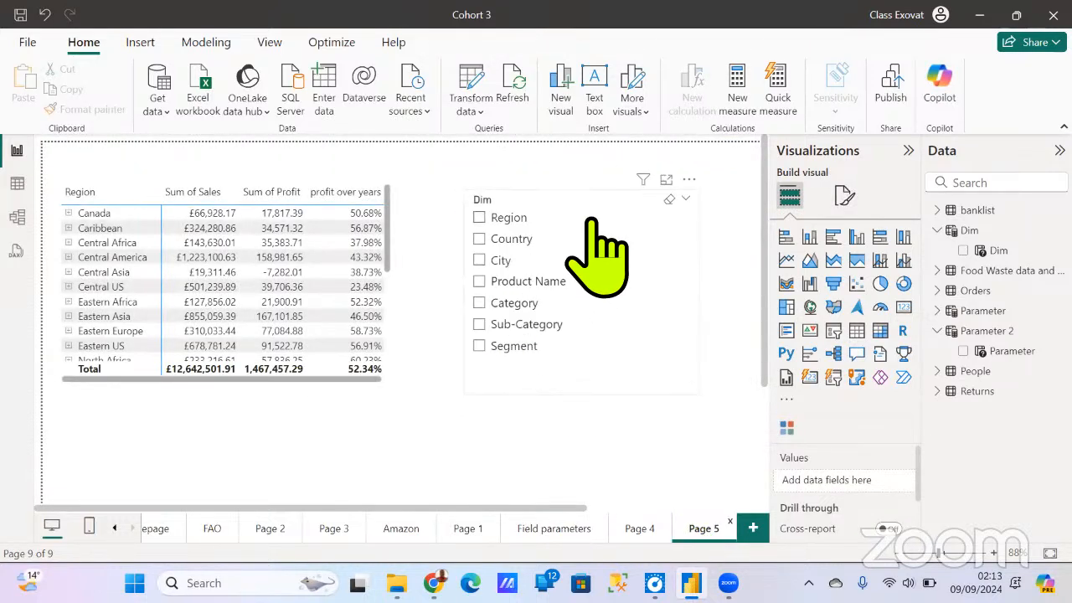
scroll(574, 327, "down", 3)
scroll(574, 328, "up", 3)
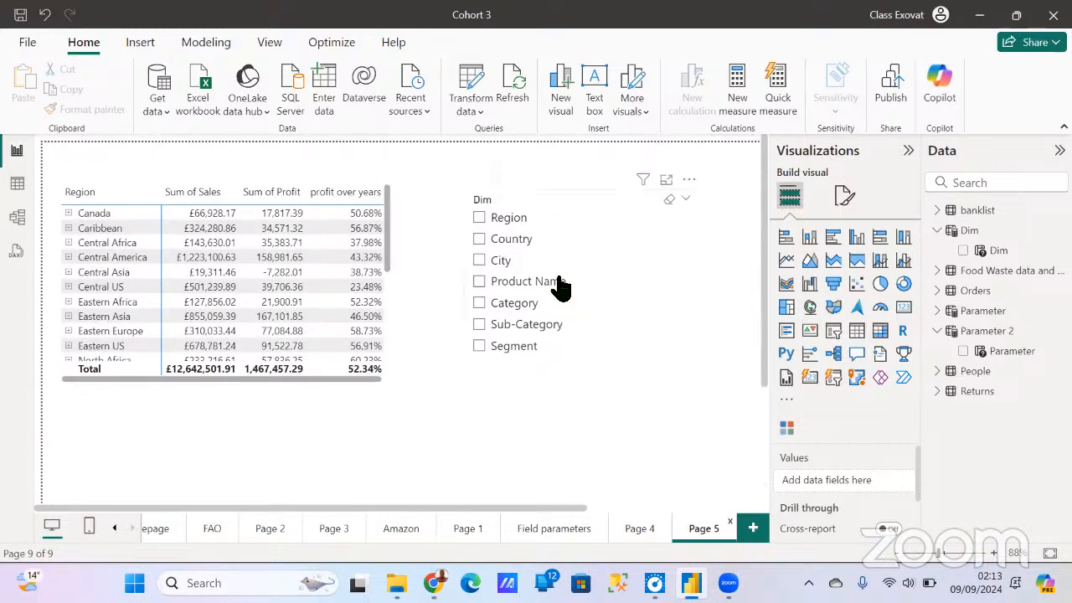